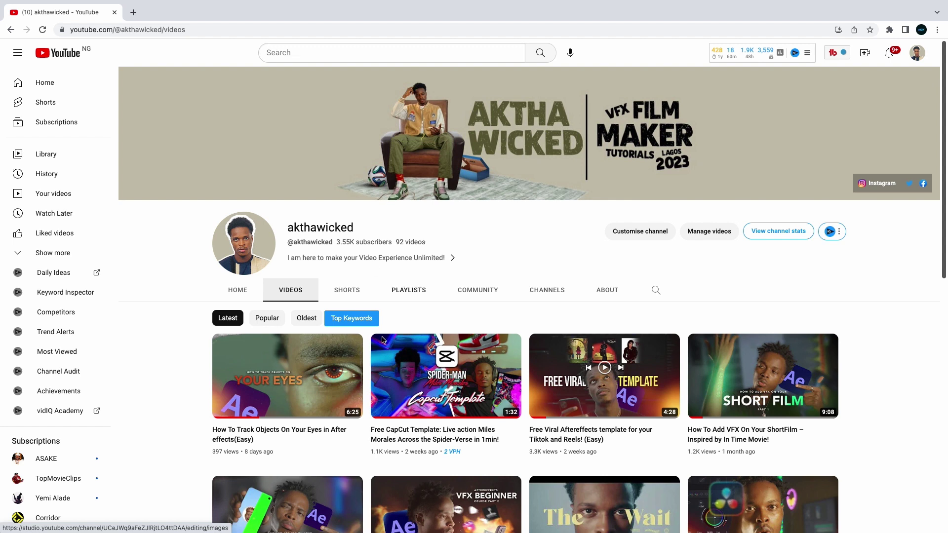
Switch from the YouTube channel page to the AKBlond video in QuickTime Player.
{"action": "left_click", "coordinate": [468, 527]}
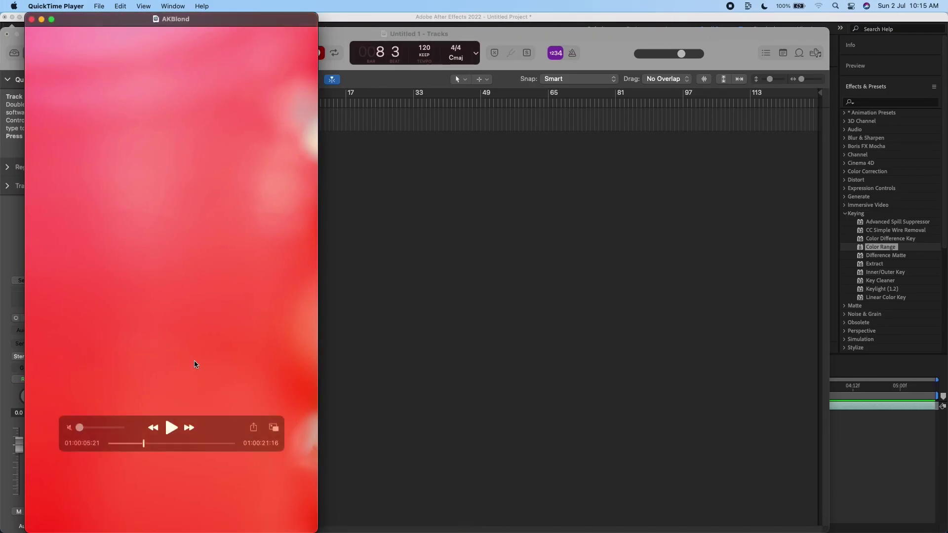
Play the pink AKBlond clip in QuickTime Player.
{"action": "key", "text": "space"}
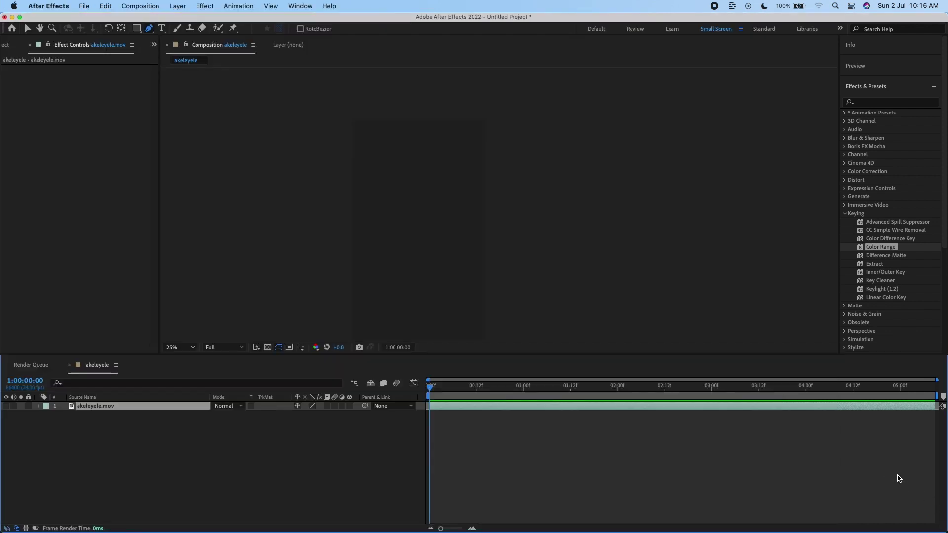
Turn on the akeleyele.mov layer's visibility and recentre the footage in the Composition viewer.
{"action": "left_click", "coordinate": [7, 406]}
{"action": "left_click", "coordinate": [12, 47]}
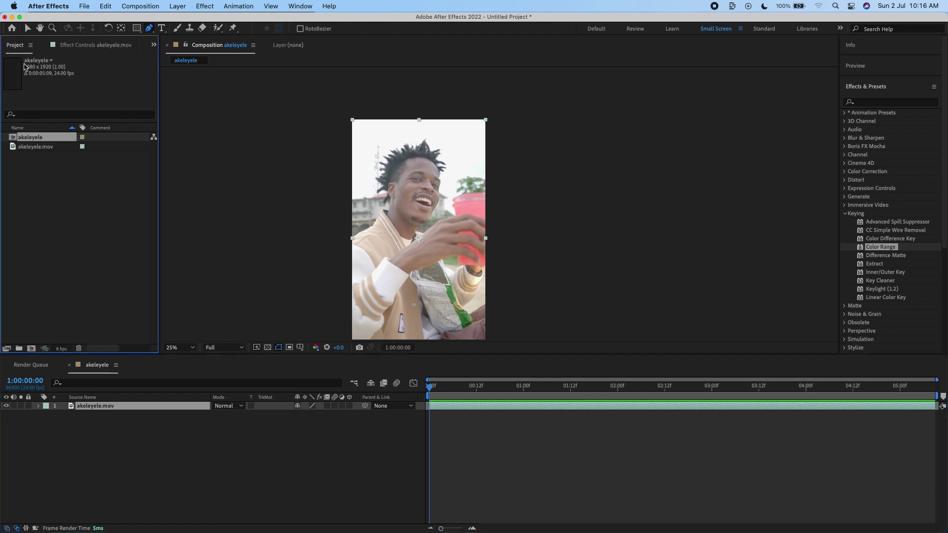
{"action": "scroll", "coordinate": [509, 205], "scroll_direction": "down", "scroll_amount": 1}
{"action": "scroll", "coordinate": [508, 205], "scroll_direction": "up", "scroll_amount": 1}
{"action": "left_click_drag", "start_coordinate": [510, 205], "coordinate": [466, 215]}
{"action": "key", "text": "g"}
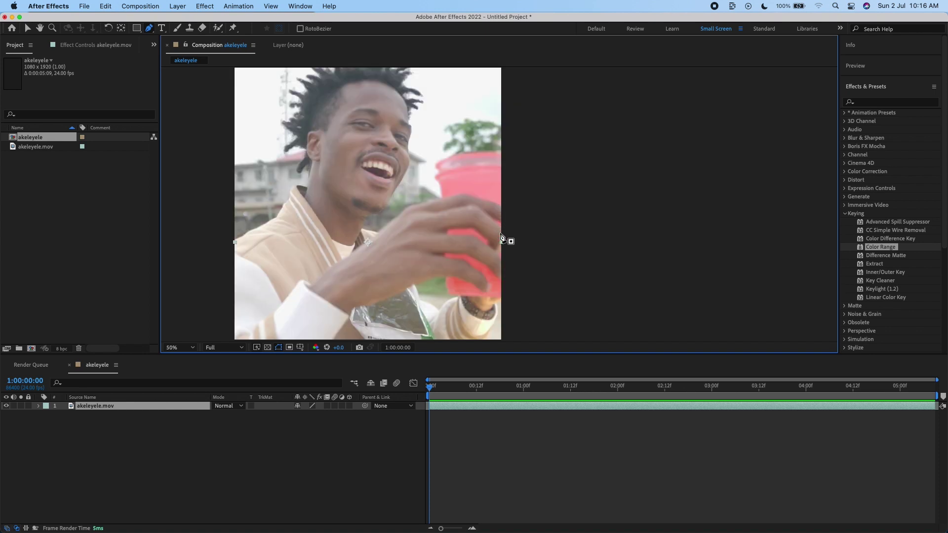
{"action": "left_click_drag", "start_coordinate": [508, 242], "coordinate": [527, 218]}
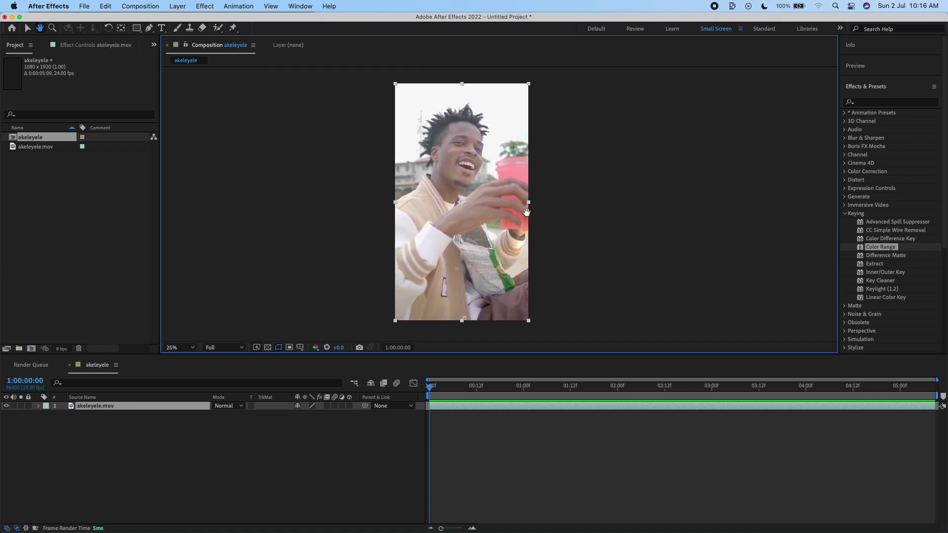
{"action": "left_click", "coordinate": [155, 408]}
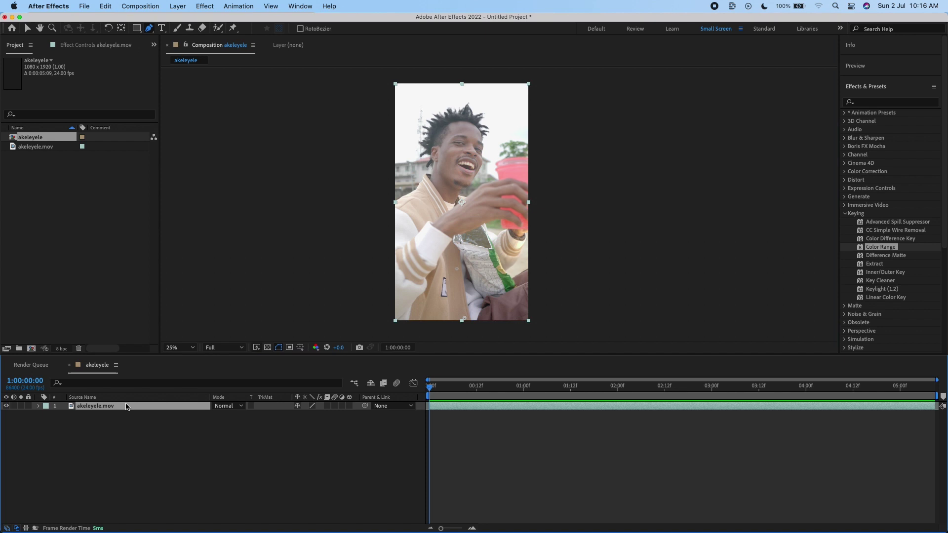
Duplicate the akeleyele.mov layer with Cmd+D and hide the lower copy.
{"action": "key", "text": "super+d"}
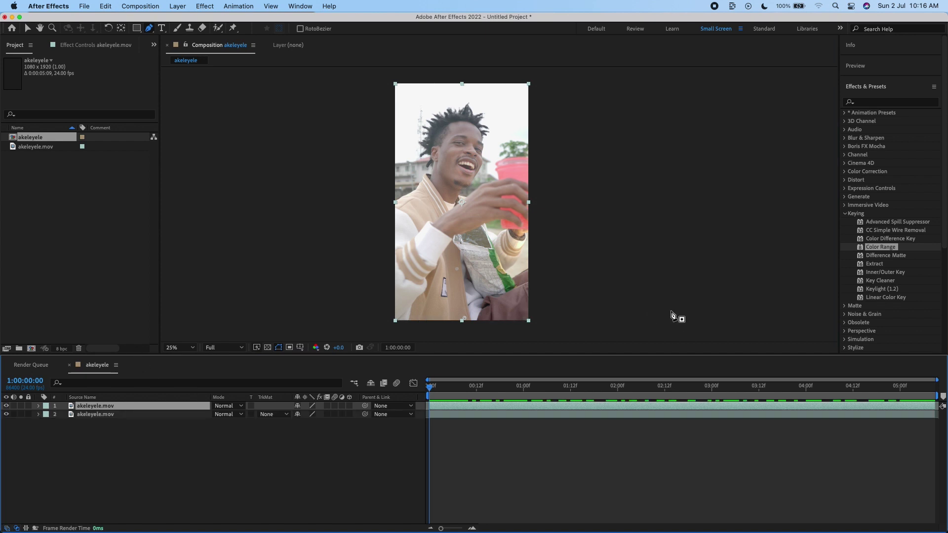
{"action": "left_click", "coordinate": [845, 214]}
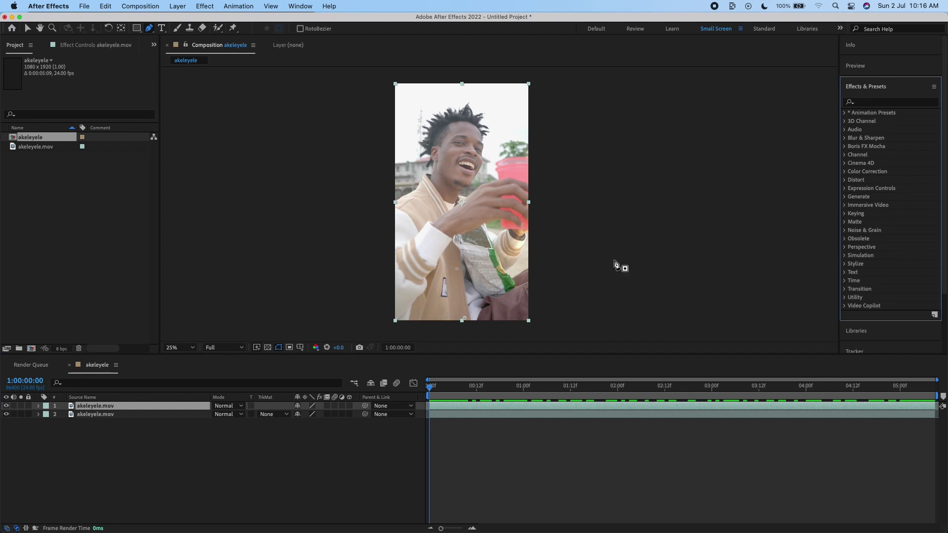
{"action": "left_click", "coordinate": [291, 5]}
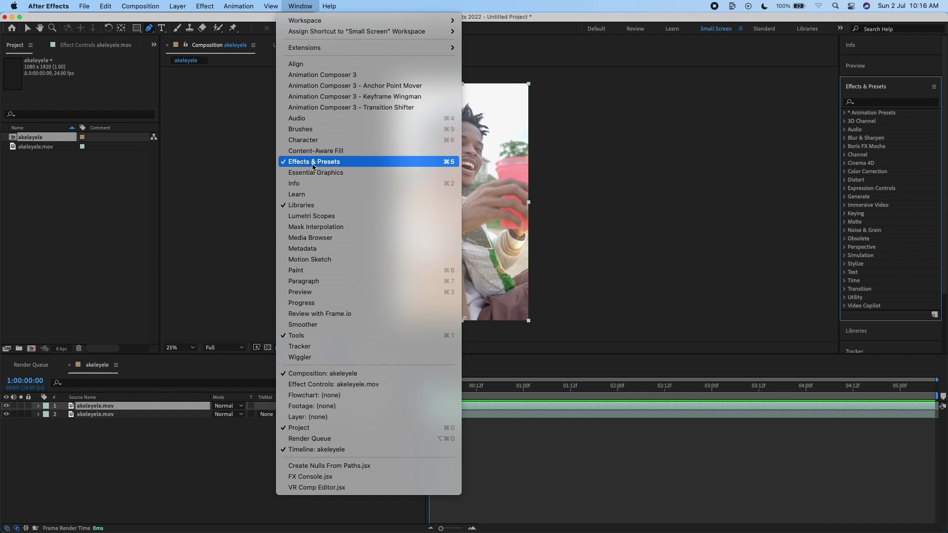
{"action": "left_click", "coordinate": [191, 159]}
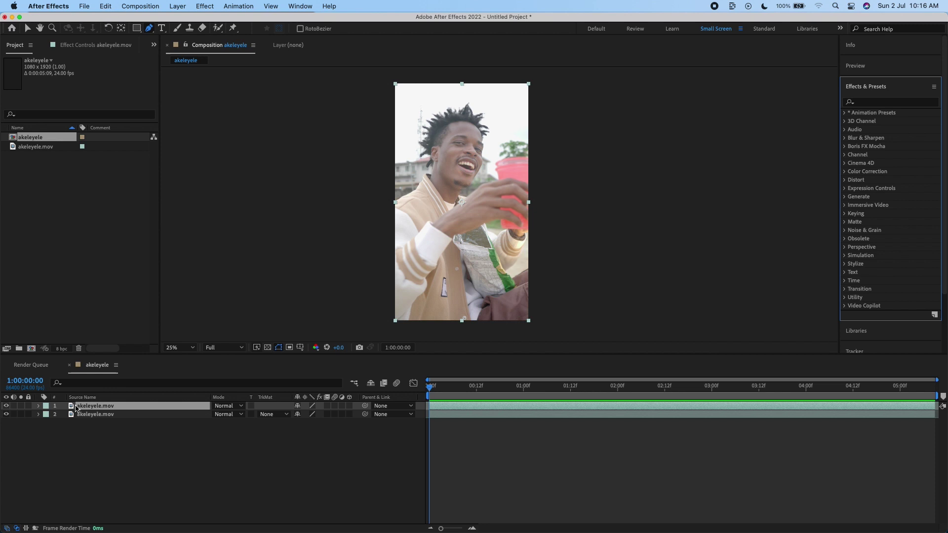
{"action": "left_click", "coordinate": [6, 415]}
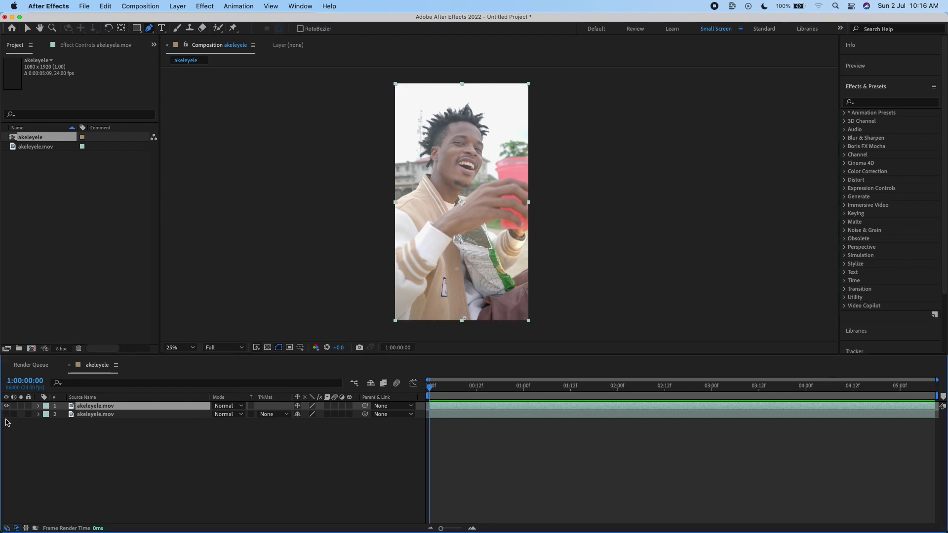
Apply the Keying > Color Range effect to the top layer.
{"action": "left_click", "coordinate": [846, 214]}
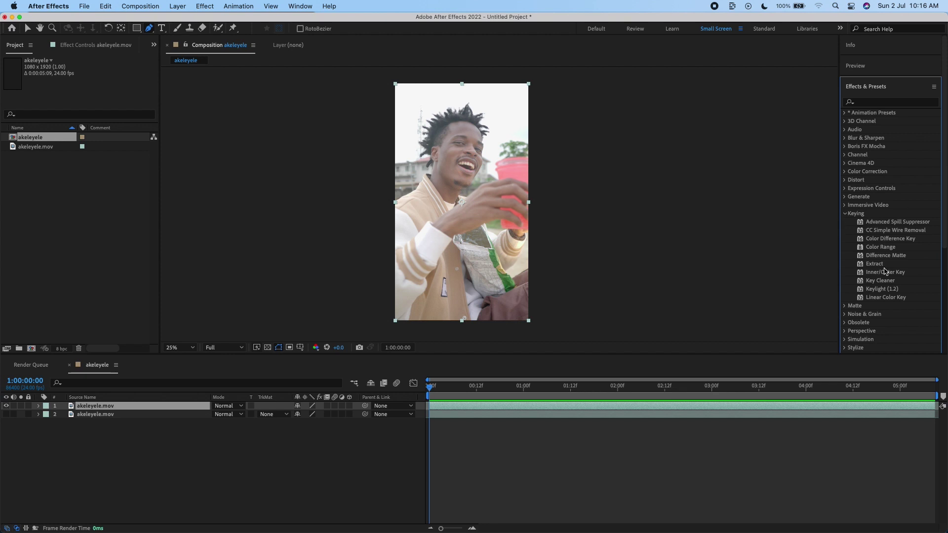
{"action": "left_click", "coordinate": [883, 248]}
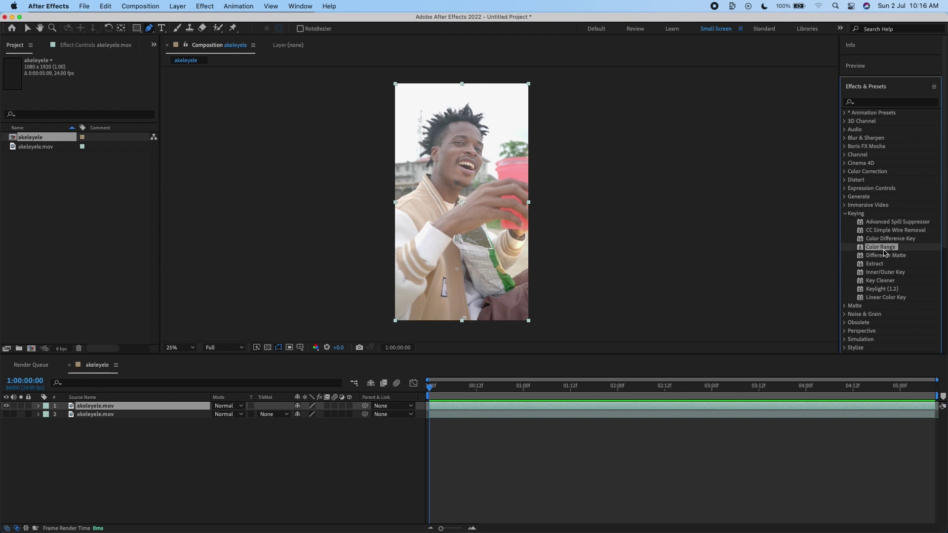
{"action": "left_click_drag", "start_coordinate": [887, 251], "coordinate": [474, 406]}
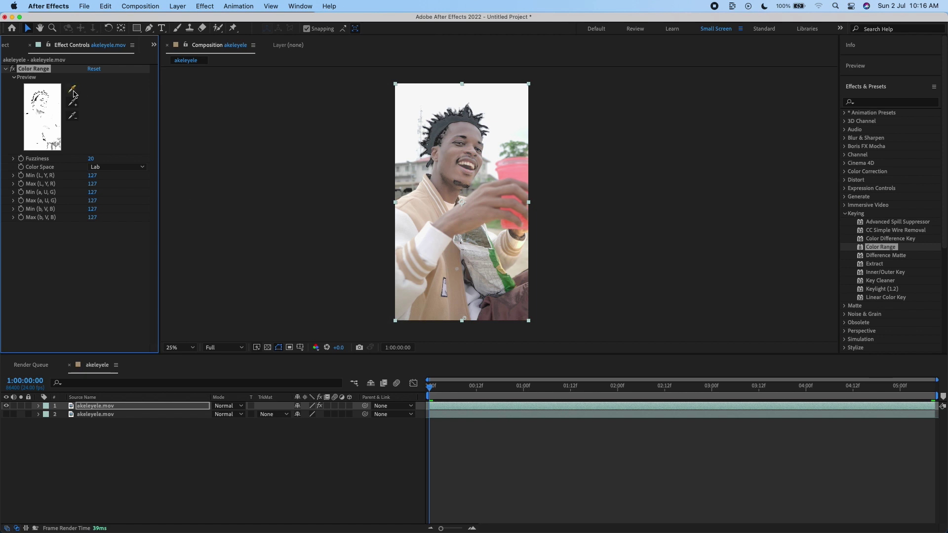
Sample the white sky with the Color Range eyedropper, set Fuzziness to 76, and check later frames.
{"action": "left_click", "coordinate": [502, 99]}
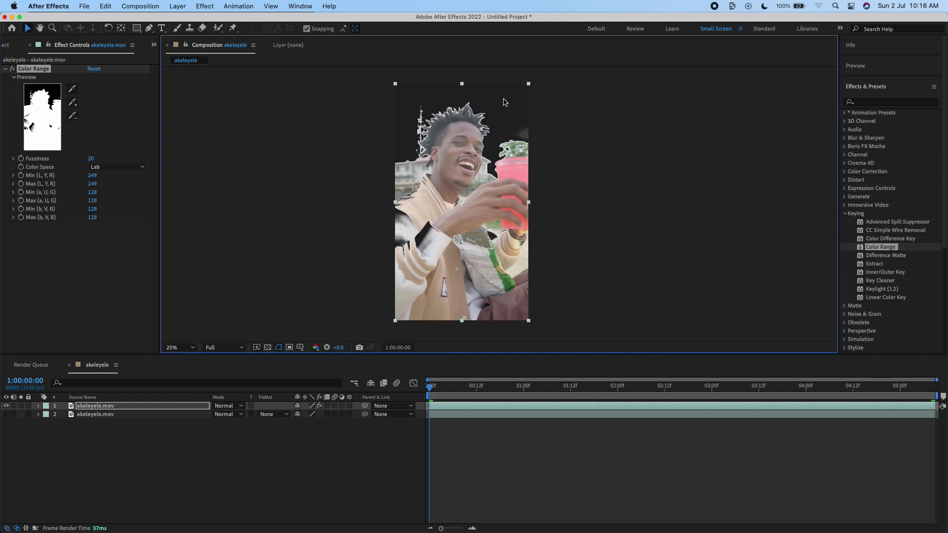
{"action": "left_click_drag", "start_coordinate": [89, 159], "coordinate": [130, 169]}
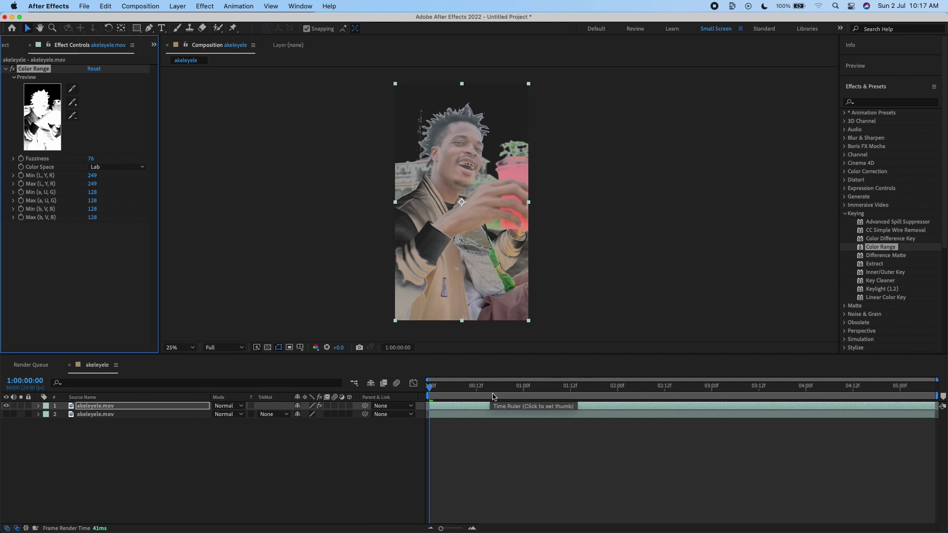
{"action": "left_click_drag", "start_coordinate": [509, 393], "coordinate": [669, 423]}
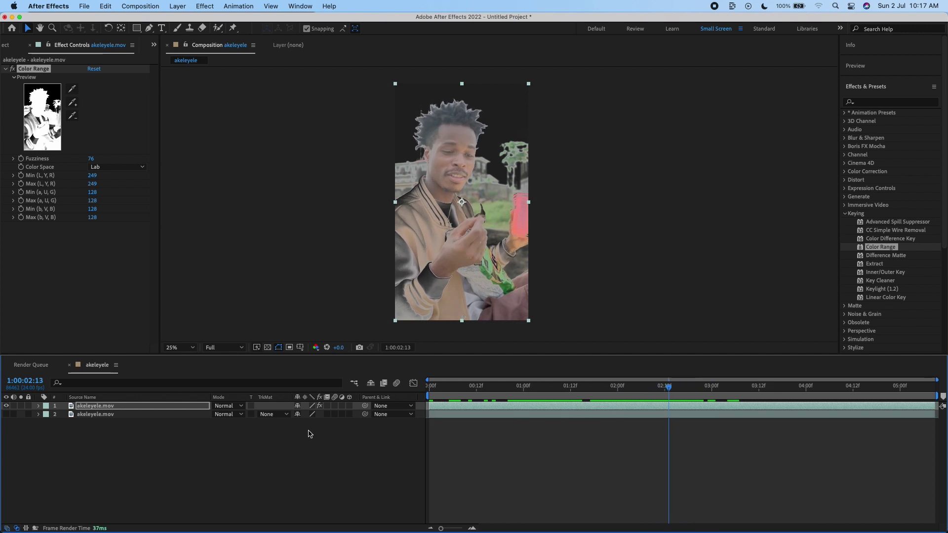
Make the lower akeleyele.mov layer visible again and select it for masking.
{"action": "left_click", "coordinate": [6, 414]}
{"action": "left_click", "coordinate": [6, 414]}
{"action": "left_click", "coordinate": [6, 414]}
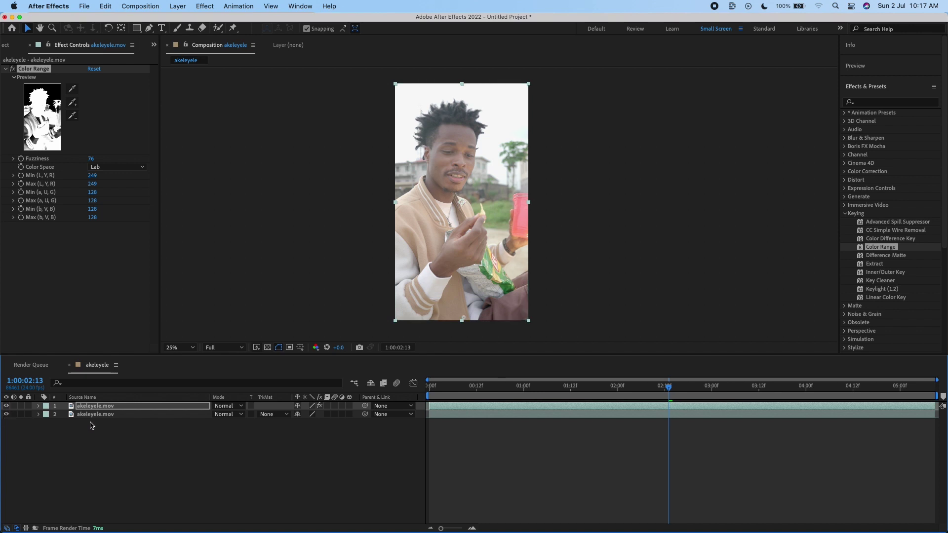
{"action": "left_click", "coordinate": [111, 415]}
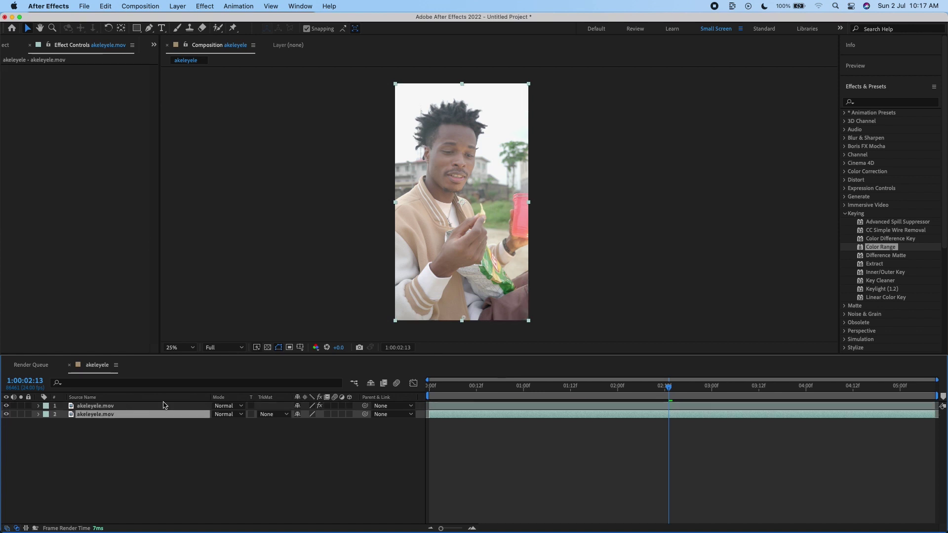
Draw Pen mask points from the left frame edge along the skyline past the top right corner.
{"action": "scroll", "coordinate": [467, 205], "scroll_direction": "up", "scroll_amount": 2}
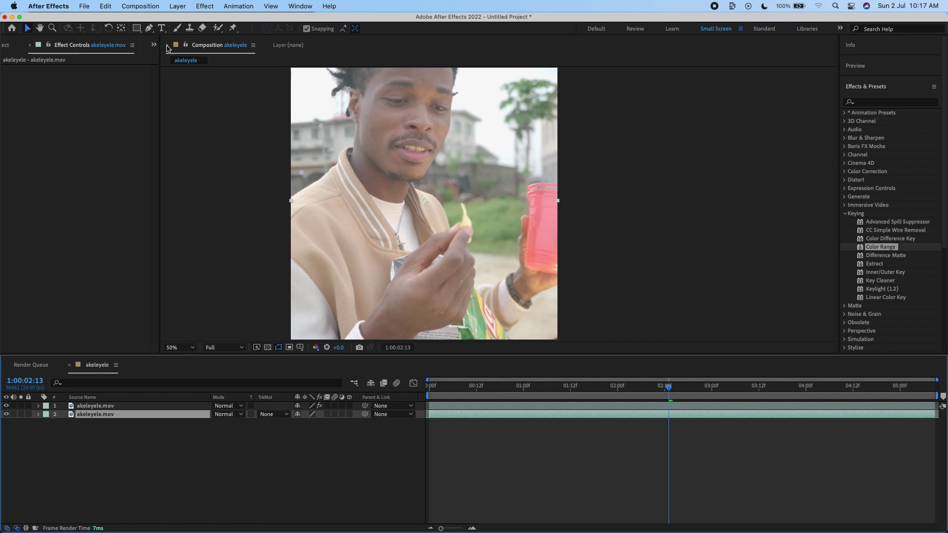
{"action": "key", "text": "h"}
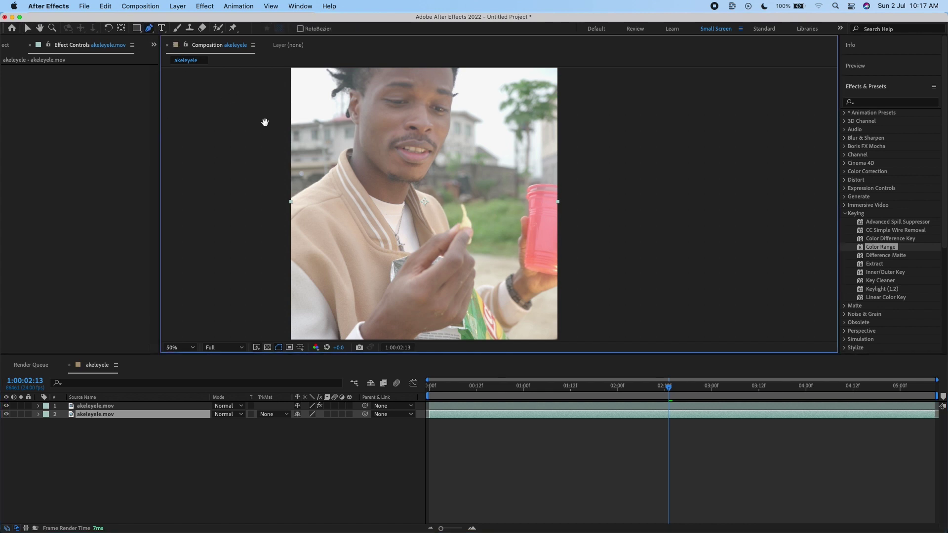
{"action": "left_click_drag", "start_coordinate": [264, 121], "coordinate": [262, 149]}
{"action": "key", "text": "g"}
{"action": "left_click", "coordinate": [282, 156]}
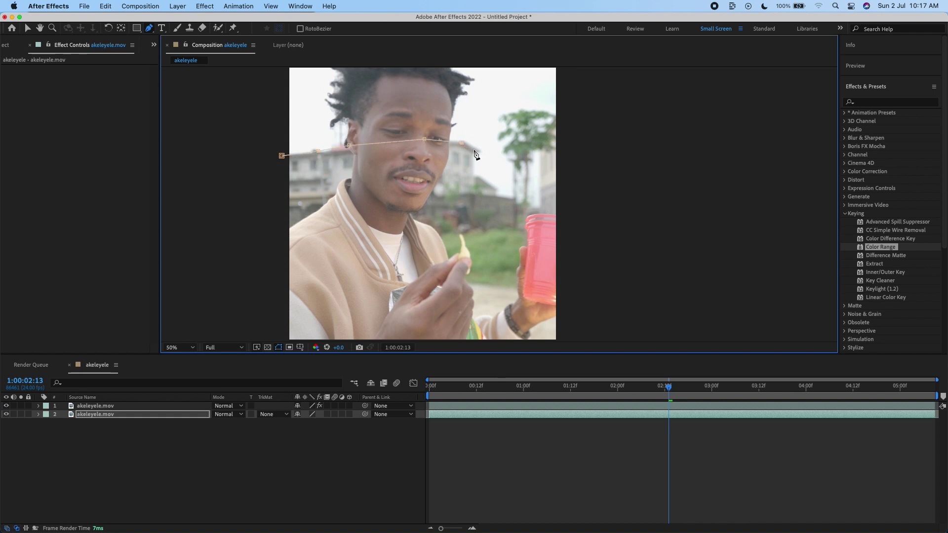
{"action": "left_click", "coordinate": [495, 189]}
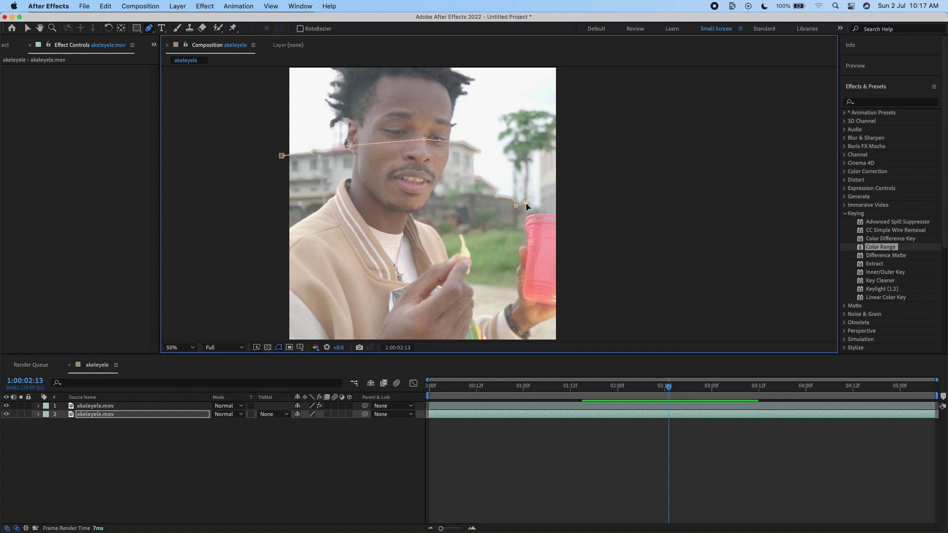
{"action": "left_click", "coordinate": [541, 136]}
{"action": "left_click", "coordinate": [567, 108]}
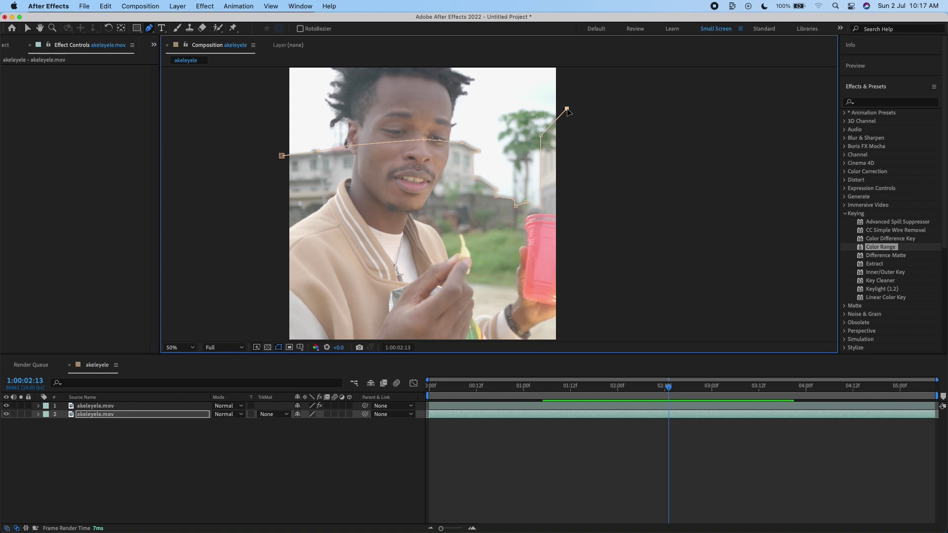
Add mask points below the frame and close the path at its first point.
{"action": "scroll", "coordinate": [540, 252], "scroll_direction": "down", "scroll_amount": 2}
{"action": "left_click", "coordinate": [531, 254]}
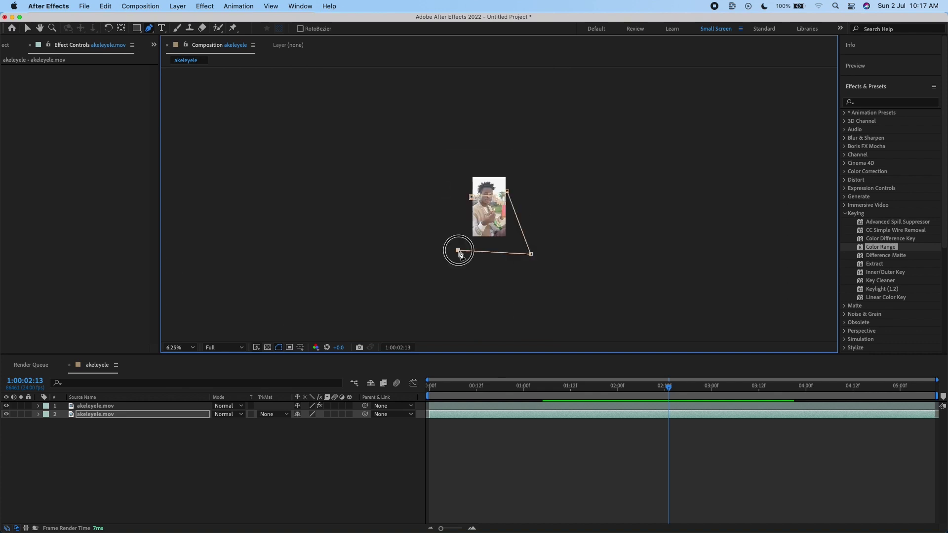
{"action": "left_click", "coordinate": [459, 250]}
{"action": "left_click", "coordinate": [457, 204]}
{"action": "scroll", "coordinate": [522, 203], "scroll_direction": "up", "scroll_amount": 3}
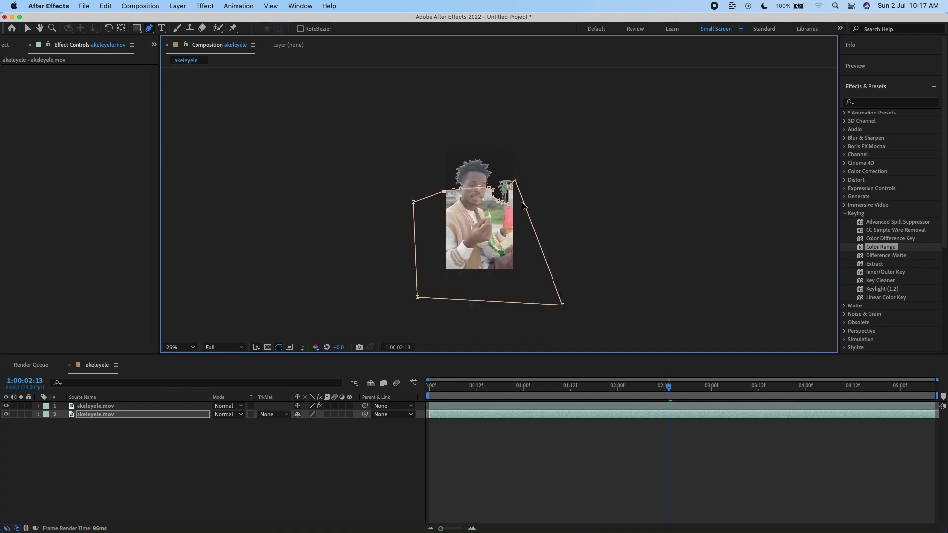
{"action": "key", "text": "comma"}
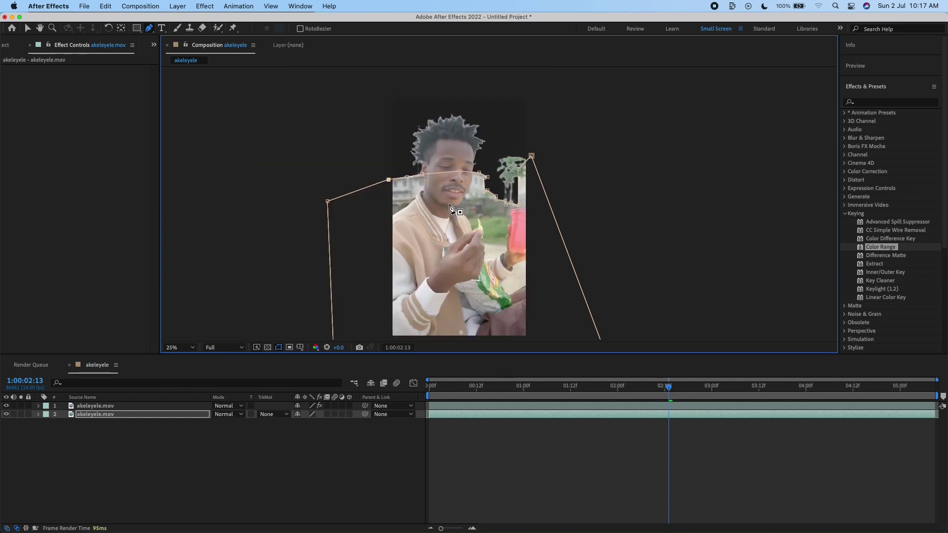
Set Mask 1's feather to 5 px and preview the composite across the timeline.
{"action": "left_click", "coordinate": [105, 416]}
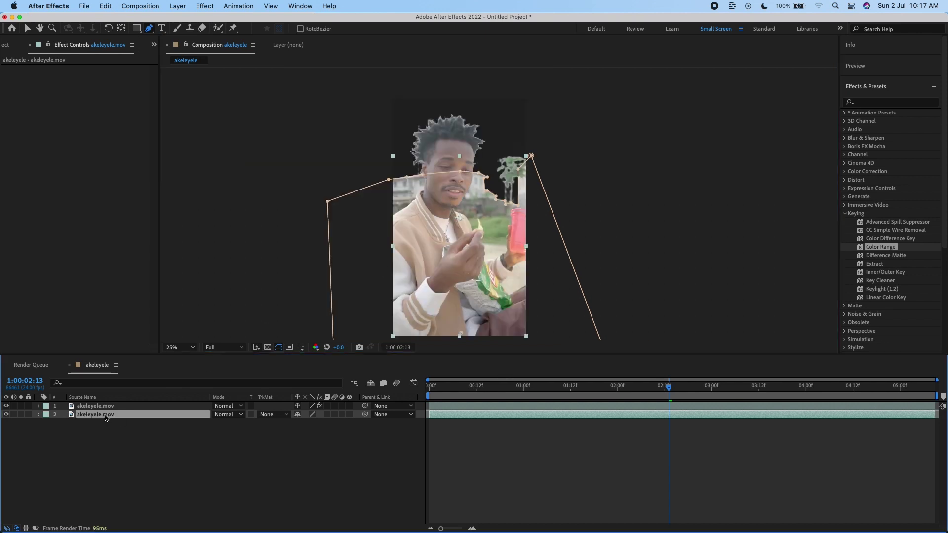
{"action": "key", "text": "m"}
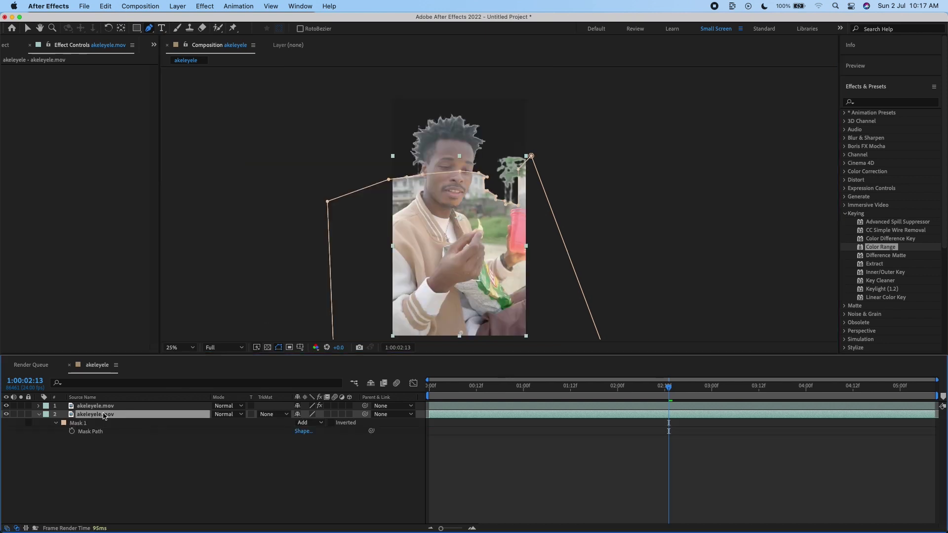
{"action": "left_click", "coordinate": [56, 423]}
{"action": "key", "text": "f"}
{"action": "left_click_drag", "start_coordinate": [311, 435], "coordinate": [311, 434]}
{"action": "left_click", "coordinate": [184, 446]}
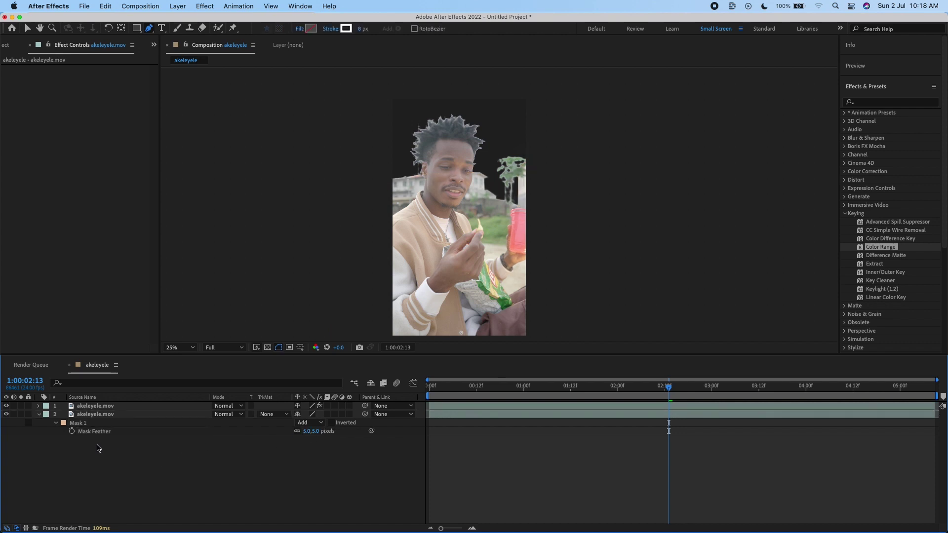
{"action": "left_click", "coordinate": [39, 415]}
{"action": "left_click_drag", "start_coordinate": [478, 392], "coordinate": [363, 452]}
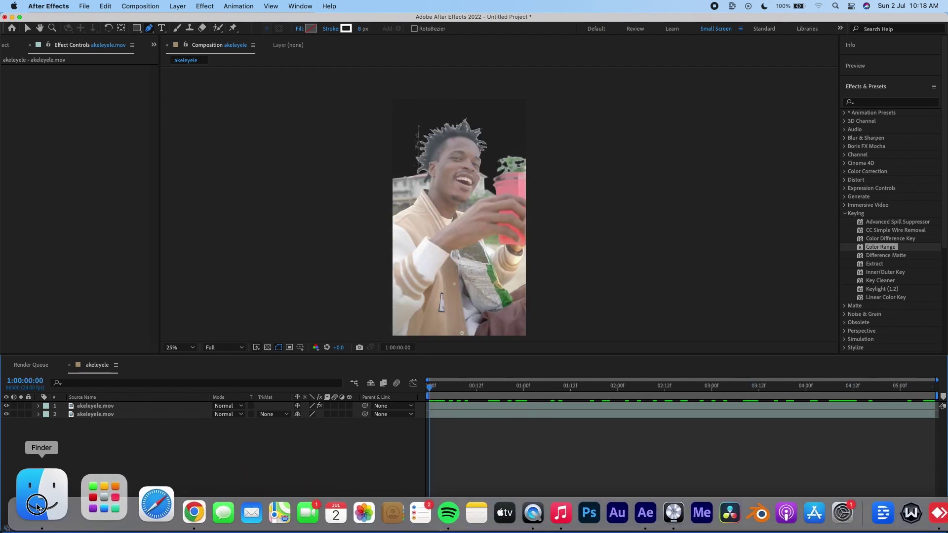
In Finder, search for "sky" limited to the Downloads folder.
{"action": "left_click", "coordinate": [29, 493]}
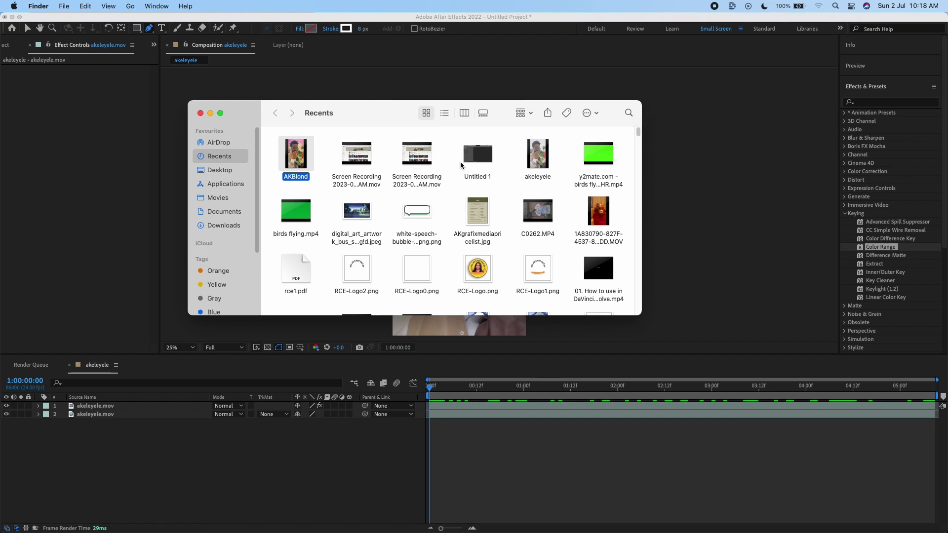
{"action": "right_click", "coordinate": [223, 225]}
{"action": "key", "text": "Escape"}
{"action": "left_click", "coordinate": [630, 114]}
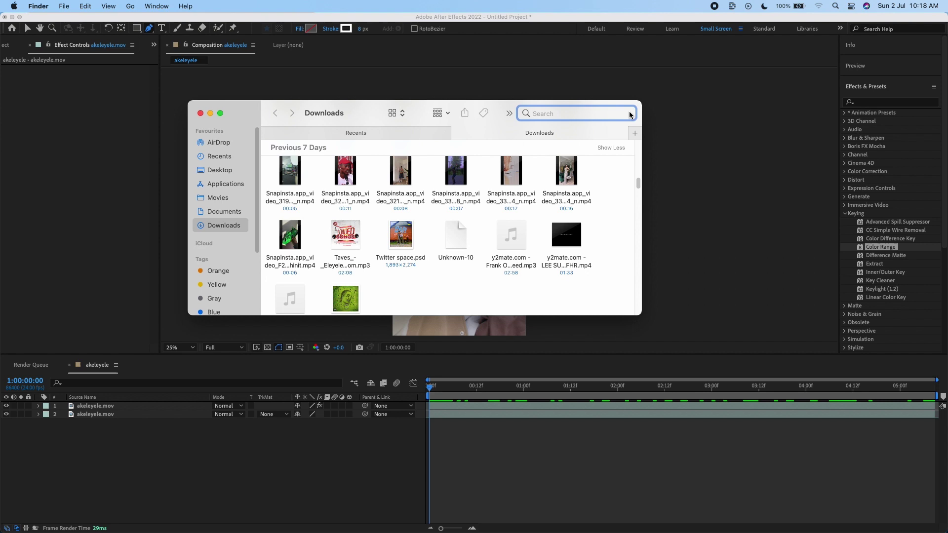
{"action": "type", "text": "s"}
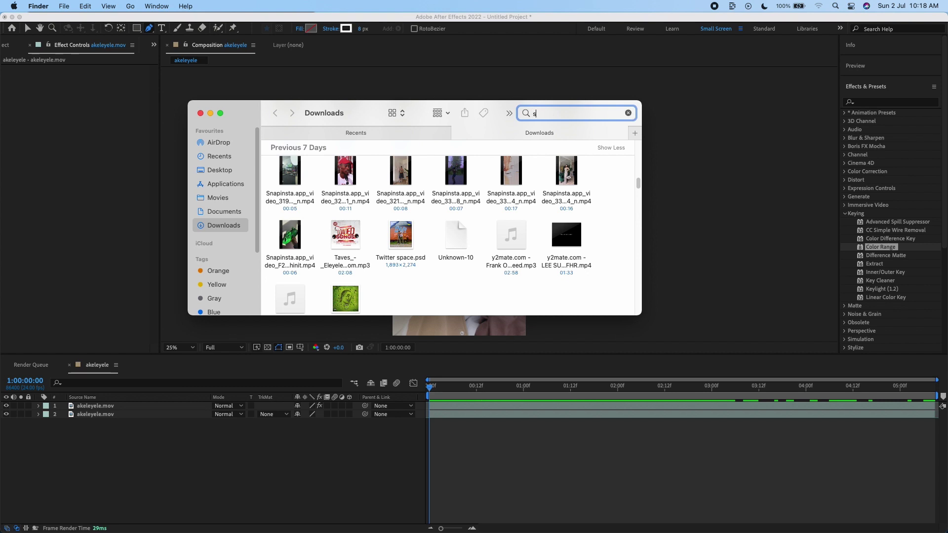
{"action": "type", "text": "ky"}
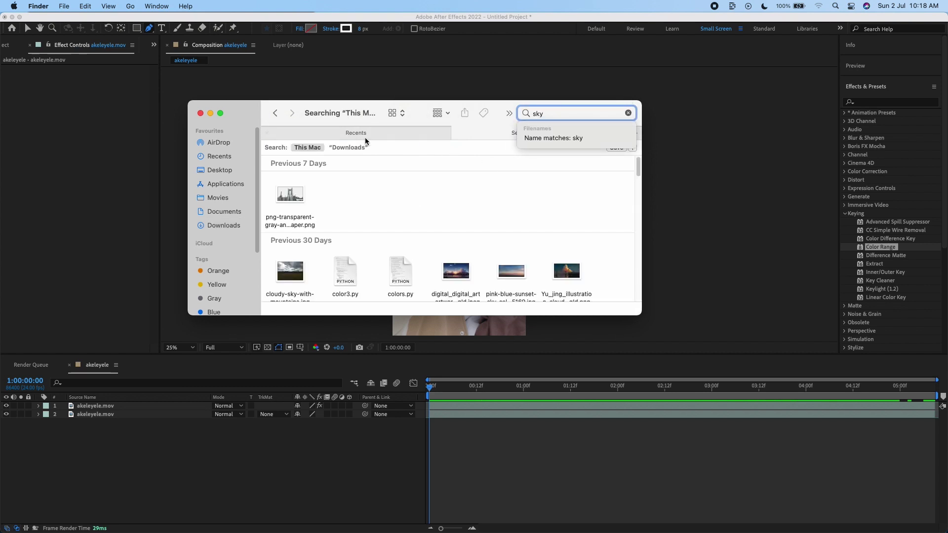
{"action": "left_click", "coordinate": [363, 148]}
{"action": "scroll", "coordinate": [431, 247], "scroll_direction": "down", "scroll_amount": 3}
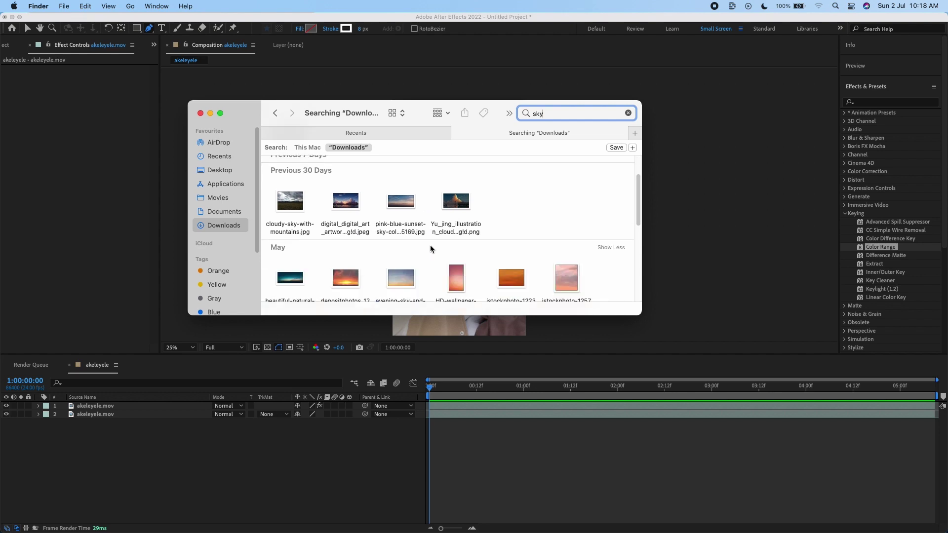
{"action": "scroll", "coordinate": [430, 245], "scroll_direction": "down", "scroll_amount": 3}
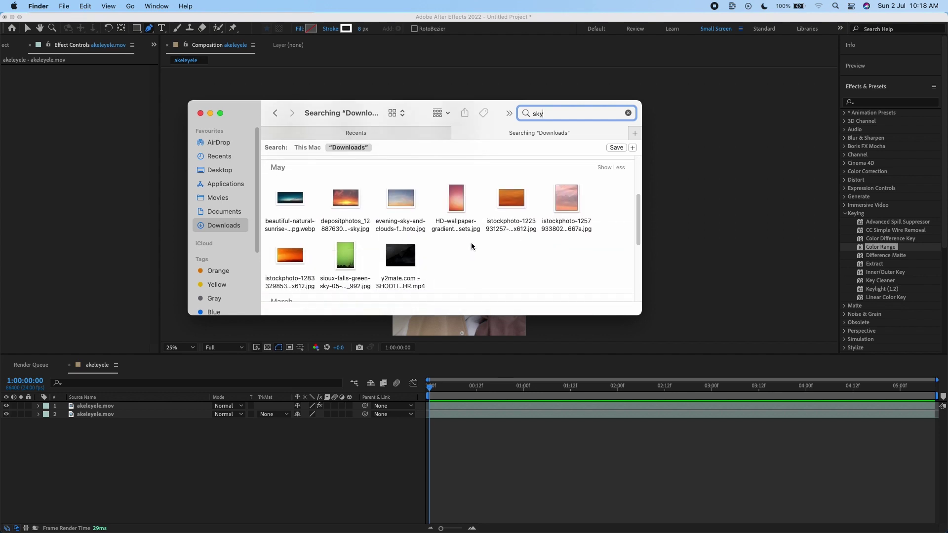
{"action": "scroll", "coordinate": [471, 242], "scroll_direction": "down", "scroll_amount": 4}
{"action": "scroll", "coordinate": [481, 221], "scroll_direction": "up", "scroll_amount": 5}
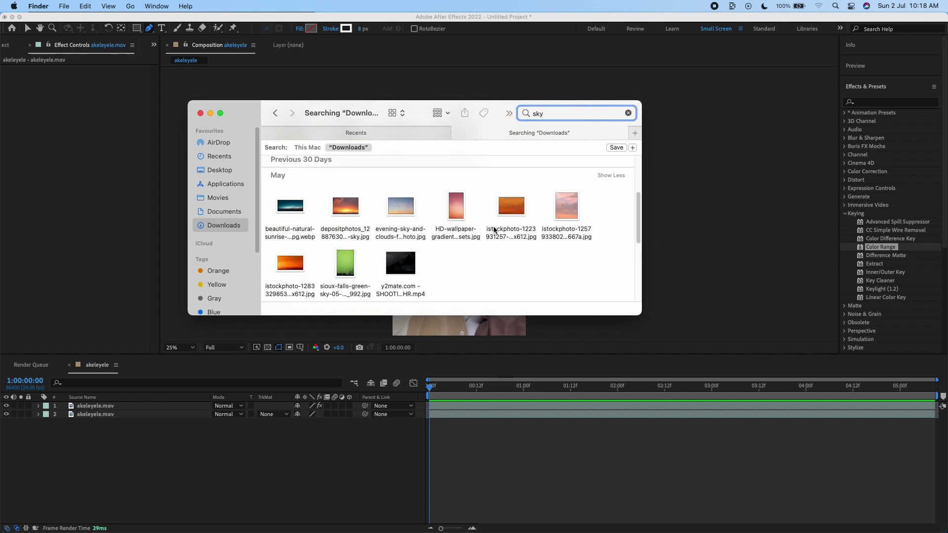
{"action": "scroll", "coordinate": [526, 237], "scroll_direction": "down", "scroll_amount": 5}
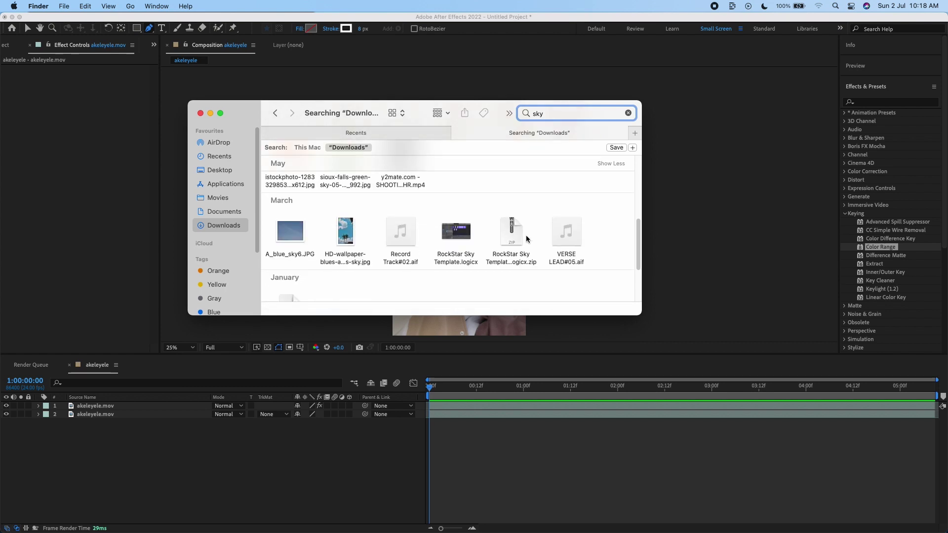
{"action": "scroll", "coordinate": [527, 239], "scroll_direction": "down", "scroll_amount": 5}
{"action": "scroll", "coordinate": [490, 248], "scroll_direction": "down", "scroll_amount": 2}
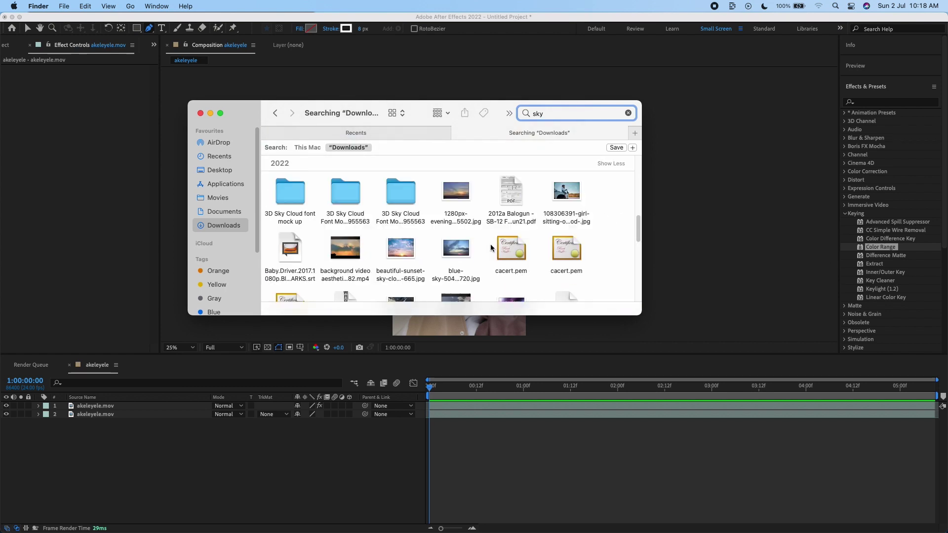
{"action": "scroll", "coordinate": [491, 247], "scroll_direction": "down", "scroll_amount": 4}
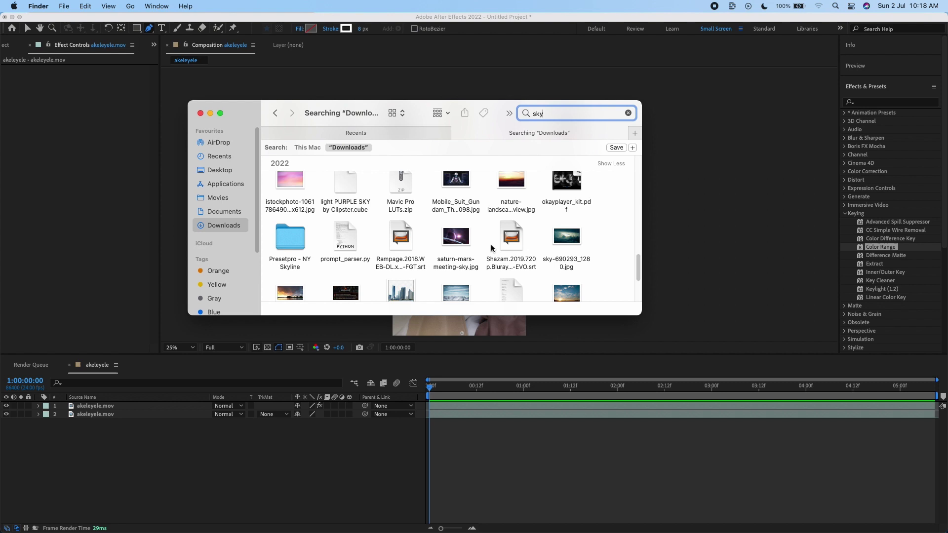
{"action": "scroll", "coordinate": [444, 253], "scroll_direction": "up", "scroll_amount": 2}
{"action": "scroll", "coordinate": [408, 261], "scroll_direction": "down", "scroll_amount": 4}
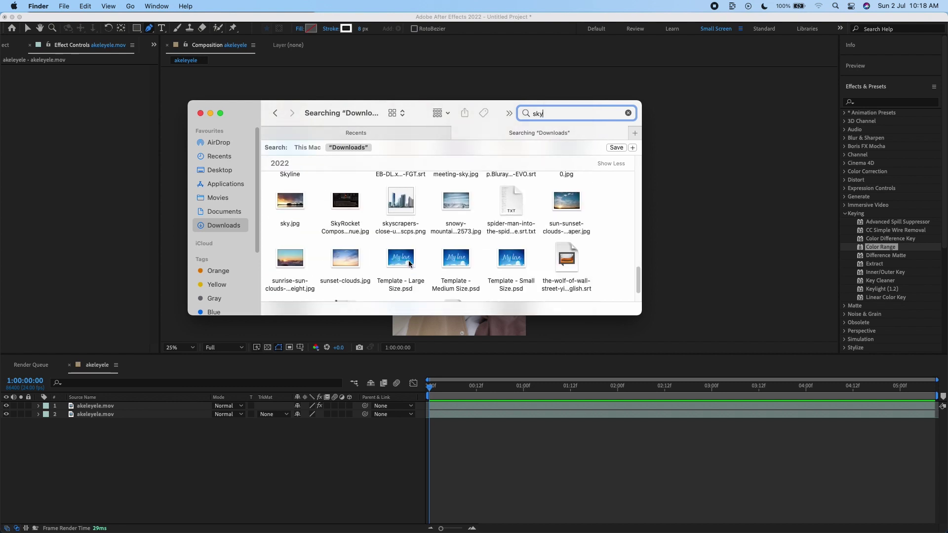
{"action": "scroll", "coordinate": [406, 262], "scroll_direction": "down", "scroll_amount": 3}
{"action": "scroll", "coordinate": [400, 264], "scroll_direction": "up", "scroll_amount": 6}
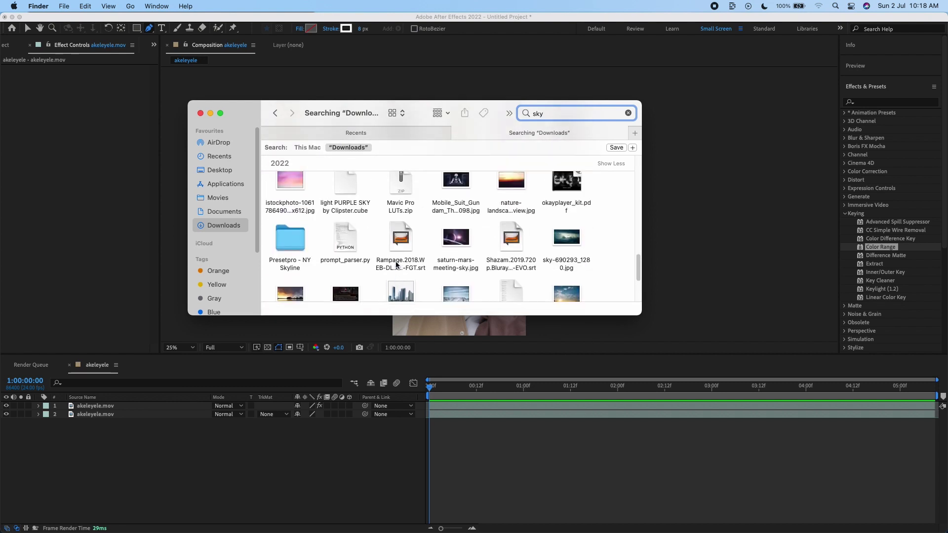
{"action": "scroll", "coordinate": [397, 265], "scroll_direction": "up", "scroll_amount": 2}
{"action": "left_click", "coordinate": [296, 242]}
Add the pink sky image to the timeline and scale it to 397%.
{"action": "left_click_drag", "start_coordinate": [296, 242], "coordinate": [185, 448]}
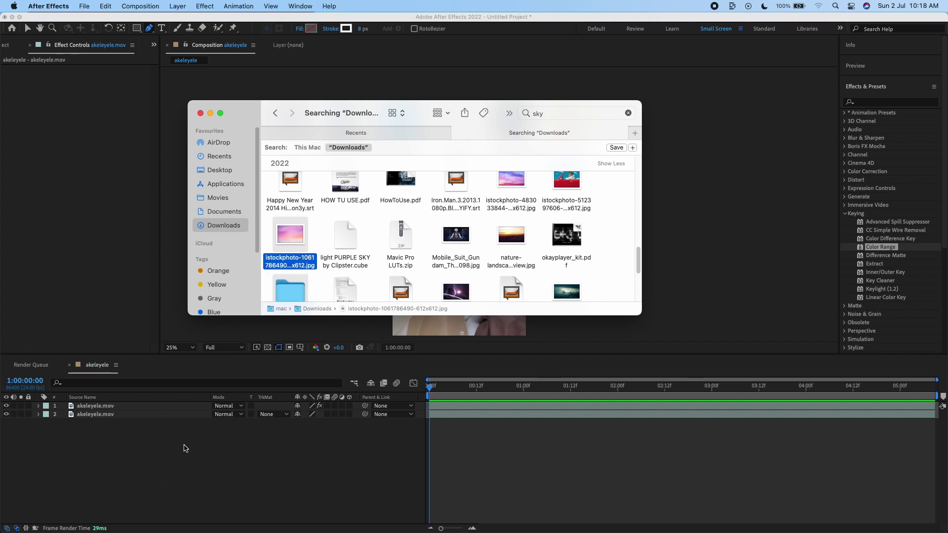
{"action": "key", "text": "s"}
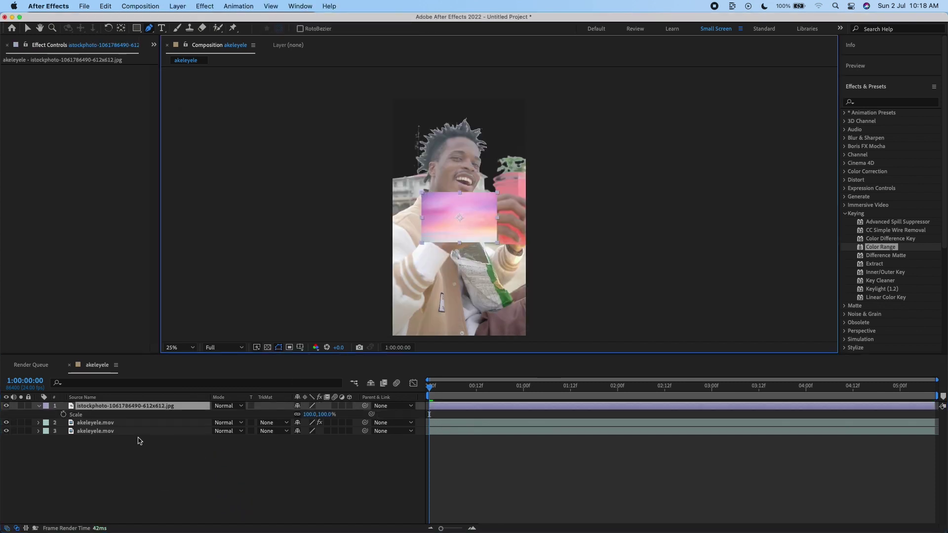
{"action": "left_click_drag", "start_coordinate": [310, 415], "coordinate": [474, 504]}
Move the sky layer beneath the video layers, raise it to fill the sky, and preview.
{"action": "left_click_drag", "start_coordinate": [165, 445], "coordinate": [165, 444]}
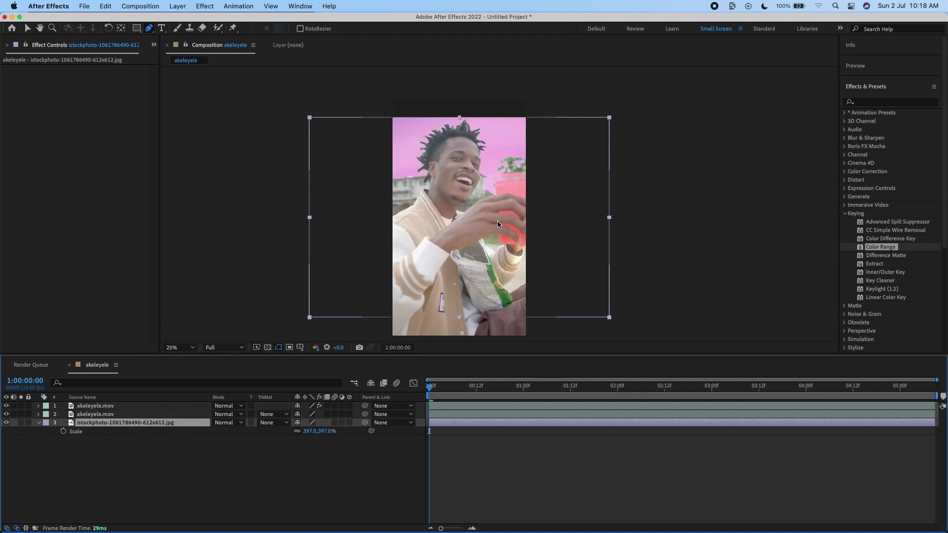
{"action": "key", "text": "v"}
{"action": "left_click_drag", "start_coordinate": [508, 186], "coordinate": [510, 123]}
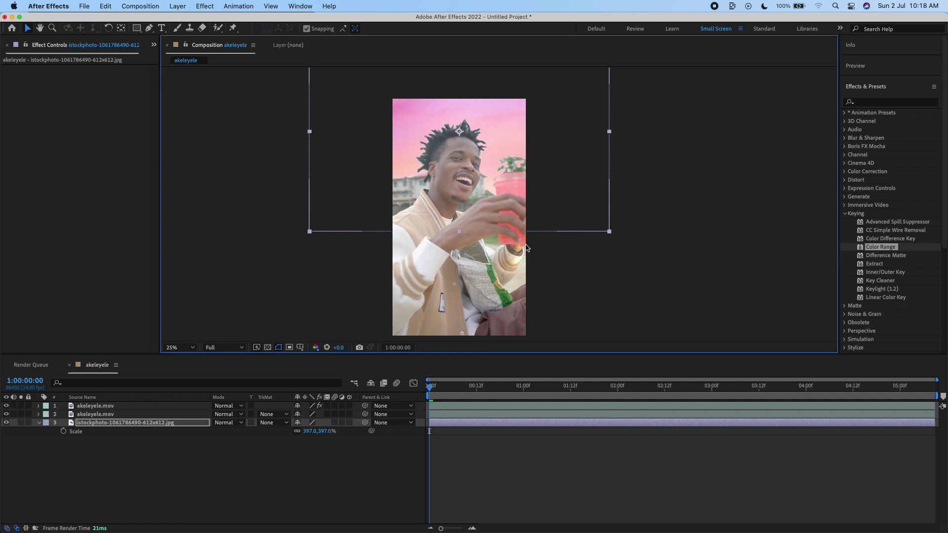
{"action": "key", "text": "space"}
{"action": "key", "text": "space"}
{"action": "key", "text": "space"}
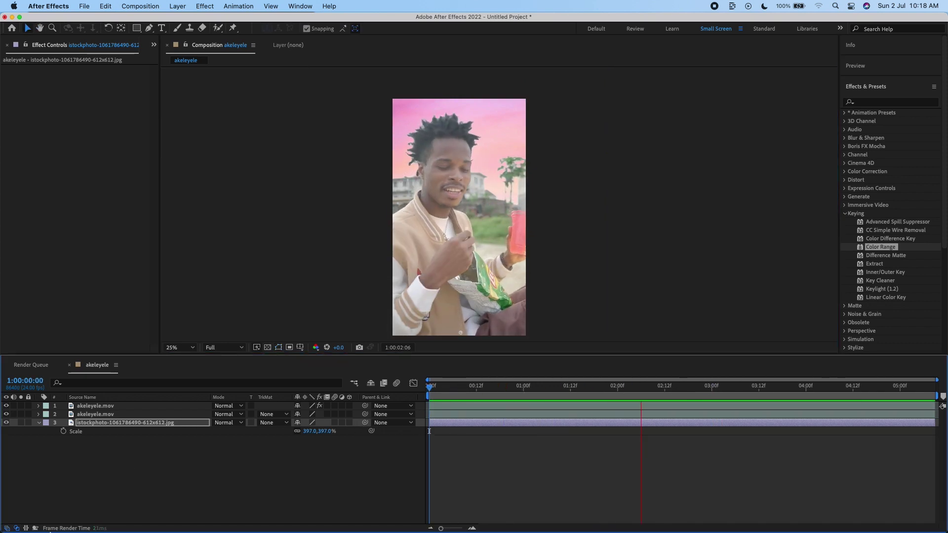
{"action": "key", "text": "space"}
Search Finder for "sunset" and show all 2022 results.
{"action": "left_click", "coordinate": [37, 517]}
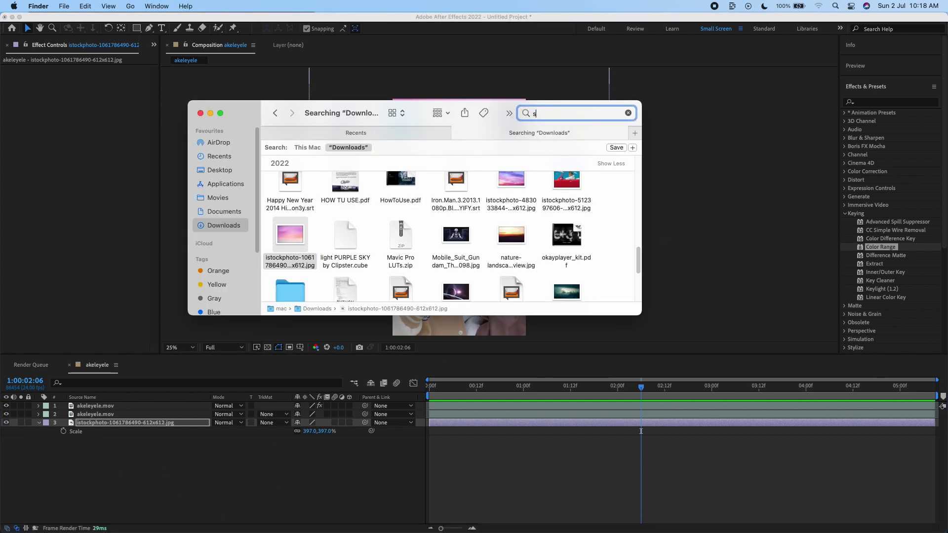
{"action": "type", "text": "unset"}
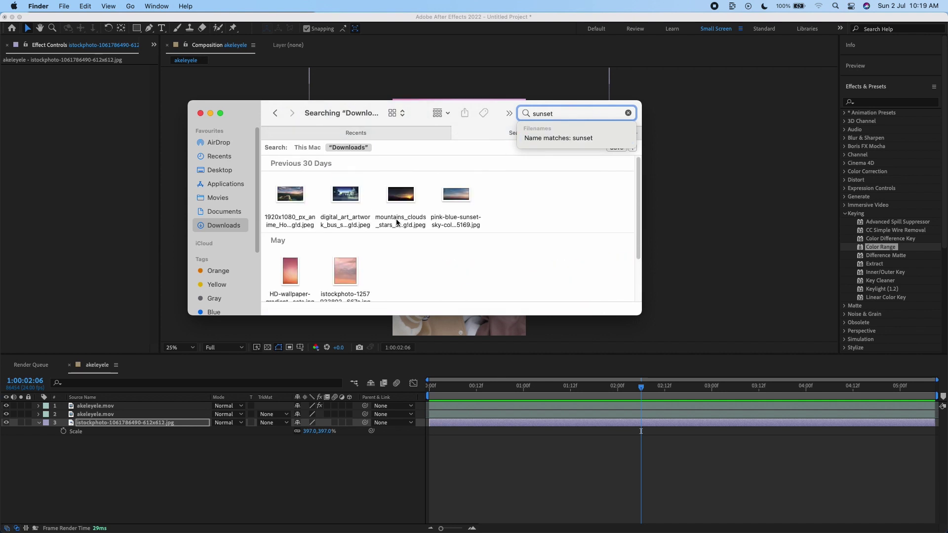
{"action": "scroll", "coordinate": [393, 215], "scroll_direction": "down", "scroll_amount": 3}
{"action": "left_click", "coordinate": [607, 233]}
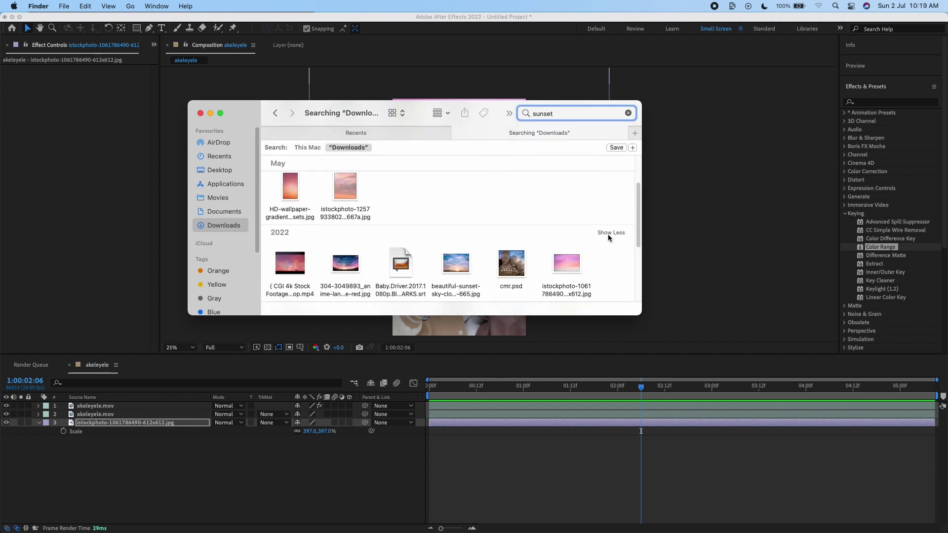
{"action": "scroll", "coordinate": [444, 245], "scroll_direction": "down", "scroll_amount": 5}
{"action": "scroll", "coordinate": [393, 257], "scroll_direction": "up", "scroll_amount": 5}
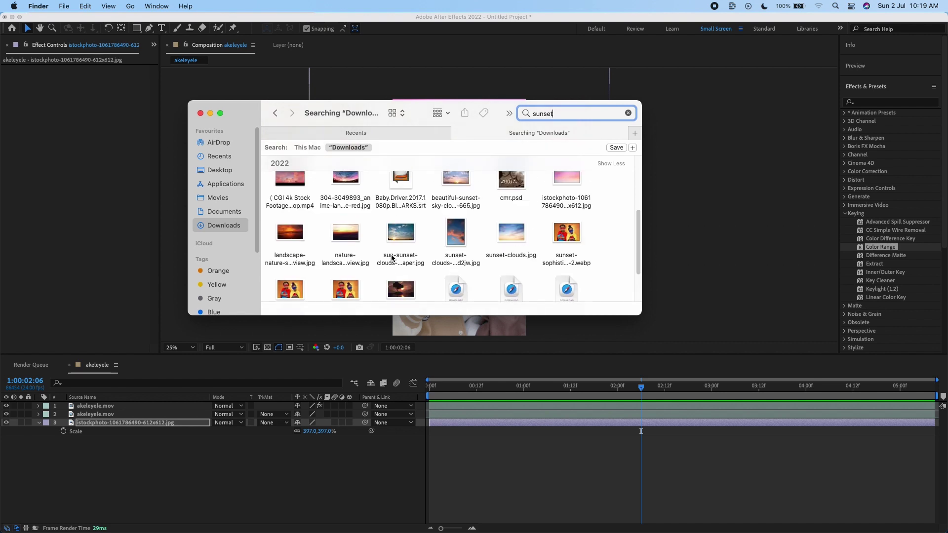
{"action": "scroll", "coordinate": [392, 258], "scroll_direction": "down", "scroll_amount": 4}
{"action": "scroll", "coordinate": [392, 257], "scroll_direction": "down", "scroll_amount": 1}
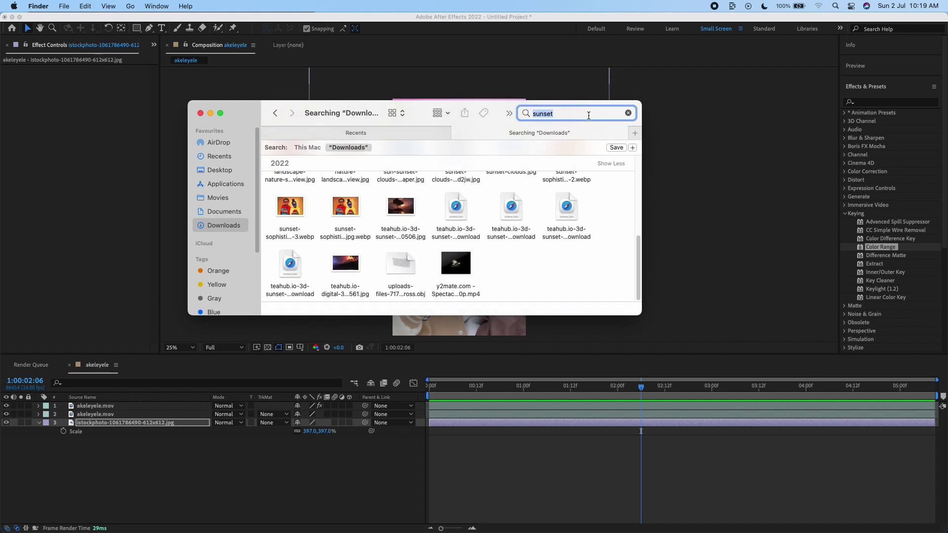
Search for "moon" and drag harvest-moon.jog_.jpeg into the After Effects timeline.
{"action": "type", "text": "moon"}
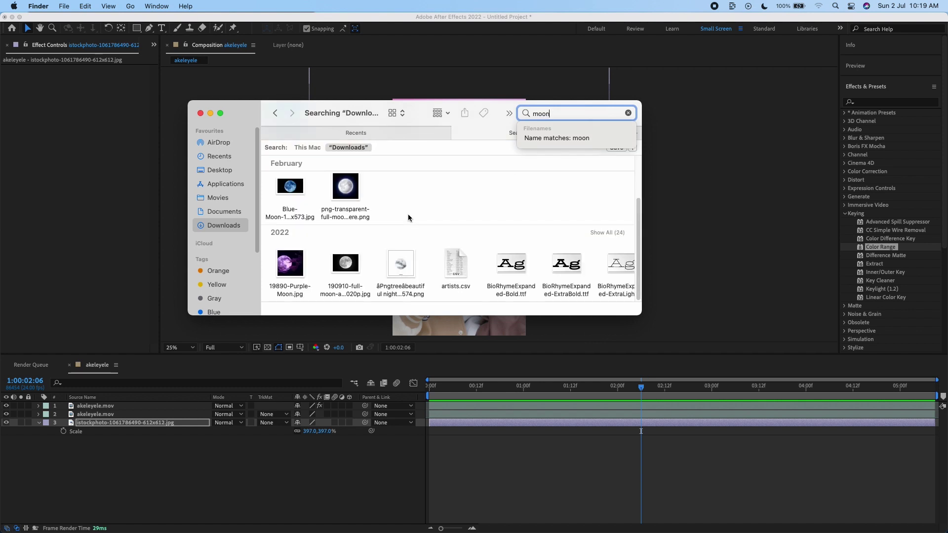
{"action": "left_click", "coordinate": [603, 233]}
{"action": "scroll", "coordinate": [547, 286], "scroll_direction": "down", "scroll_amount": 5}
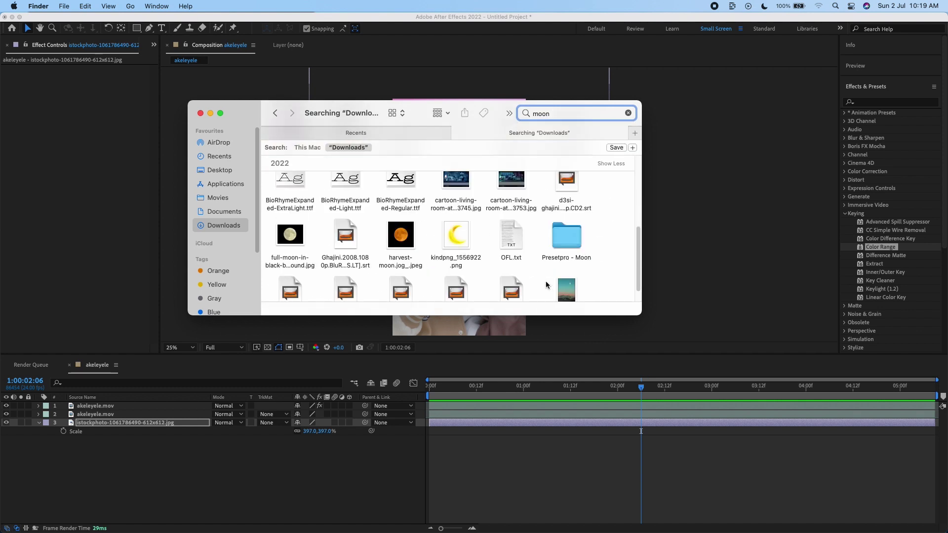
{"action": "left_click_drag", "start_coordinate": [412, 239], "coordinate": [123, 430]}
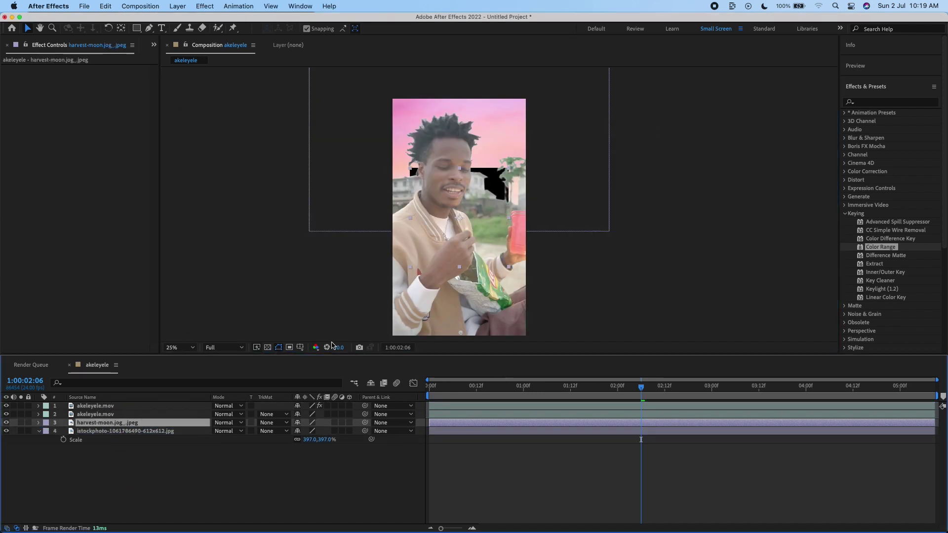
Scale the harvest moon to 191% and raise it behind the man's head.
{"action": "key", "text": "s"}
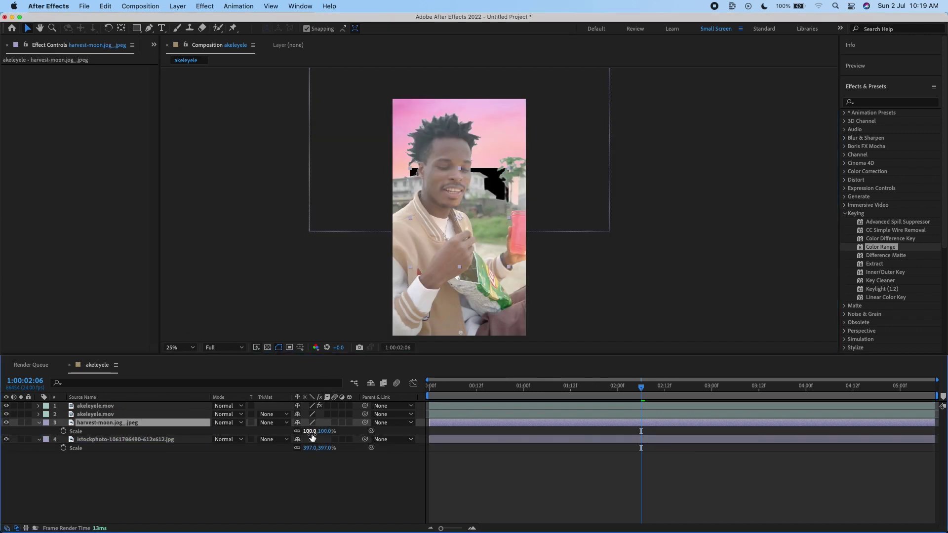
{"action": "left_click_drag", "start_coordinate": [311, 433], "coordinate": [366, 433]}
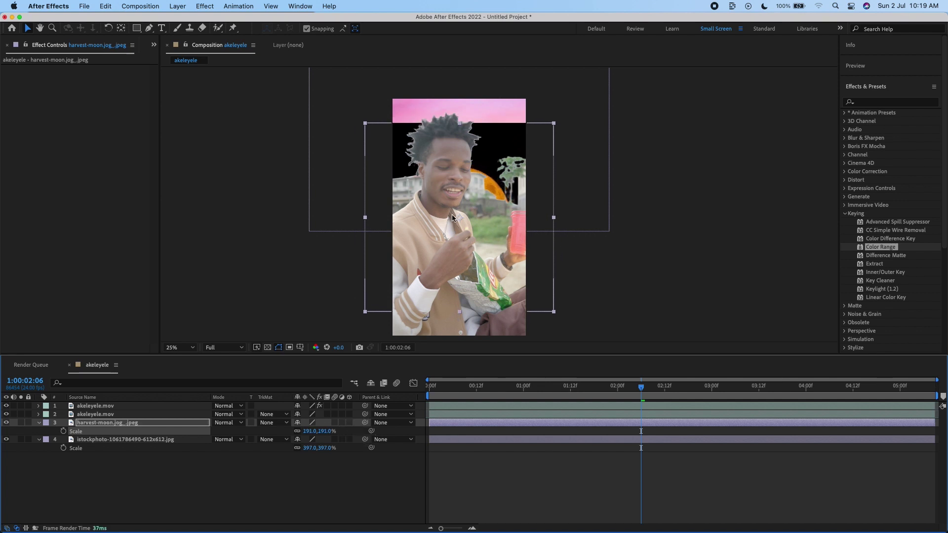
{"action": "left_click_drag", "start_coordinate": [452, 217], "coordinate": [453, 164]}
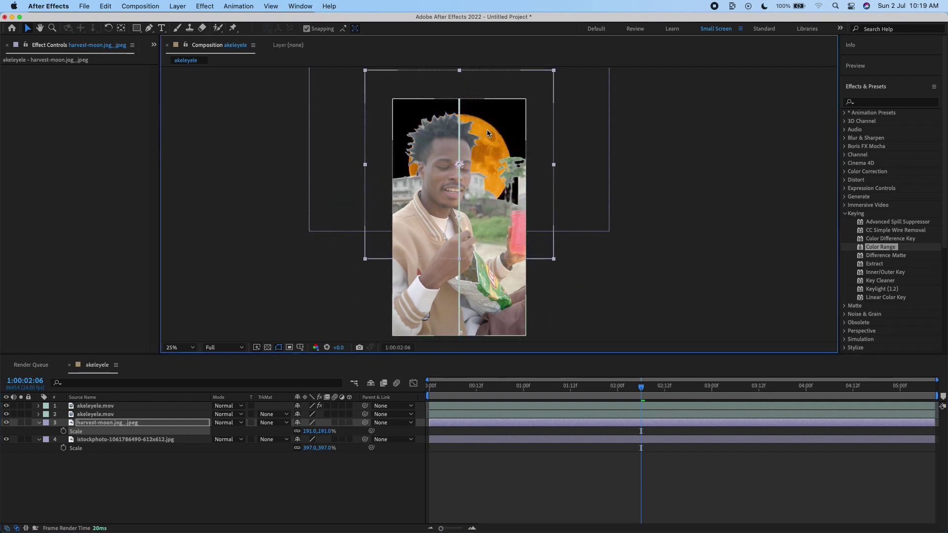
Try Multiply, then give the moon Screen blending and lower it slightly.
{"action": "left_click", "coordinate": [239, 425]}
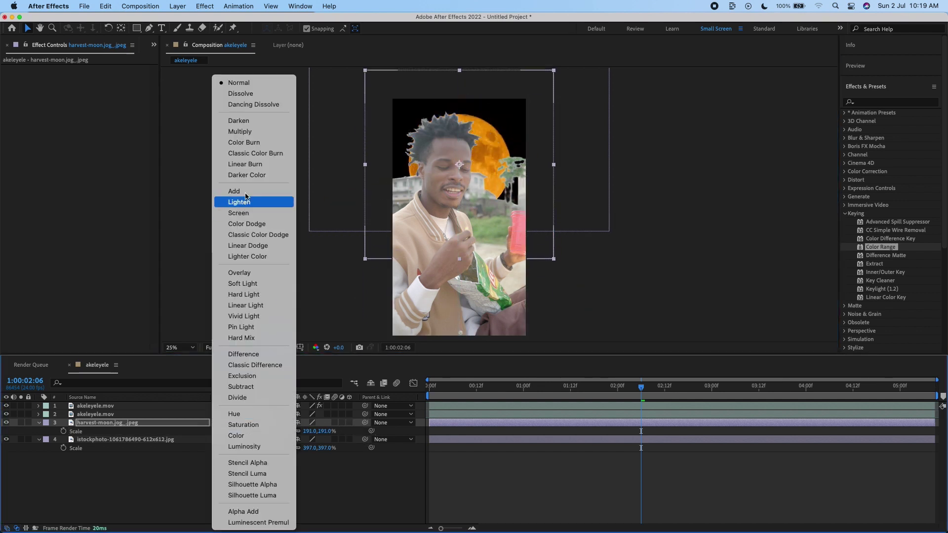
{"action": "left_click", "coordinate": [245, 132]}
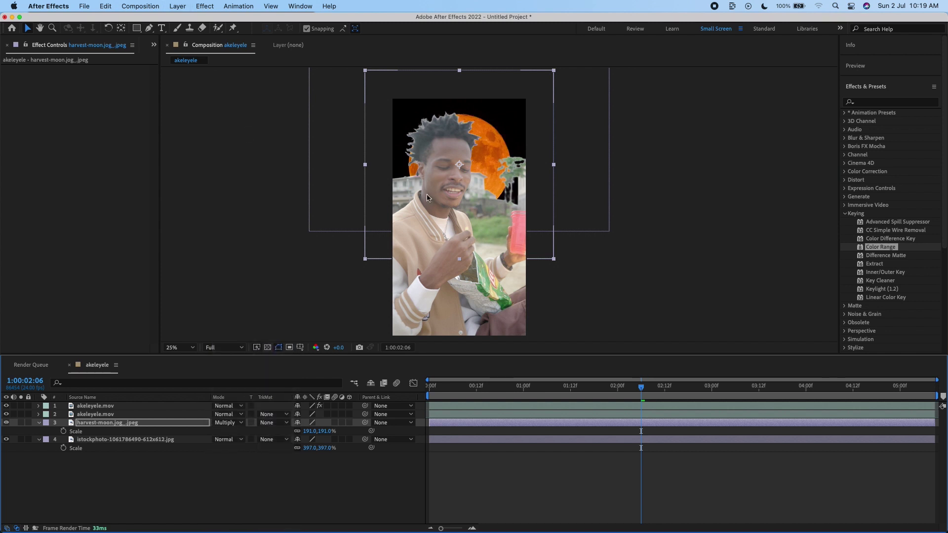
{"action": "left_click", "coordinate": [226, 422]}
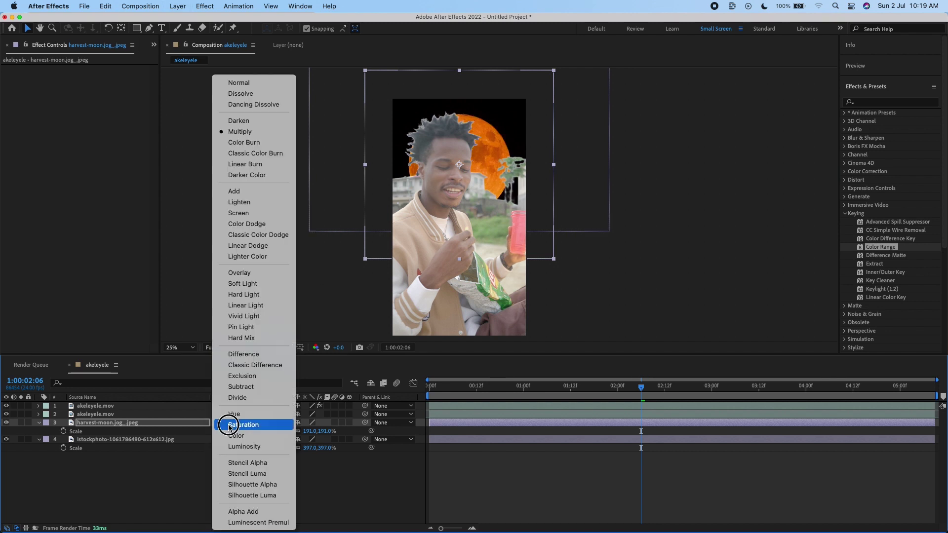
{"action": "left_click", "coordinate": [232, 214]}
{"action": "left_click_drag", "start_coordinate": [489, 161], "coordinate": [487, 180]}
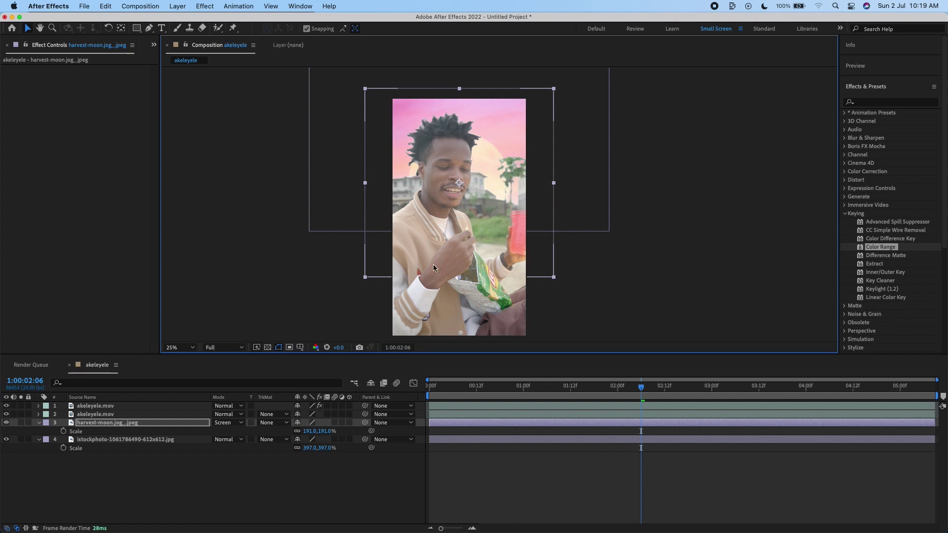
Test Lighten and Color Dodge blend modes on the moon layer.
{"action": "left_click", "coordinate": [227, 423]}
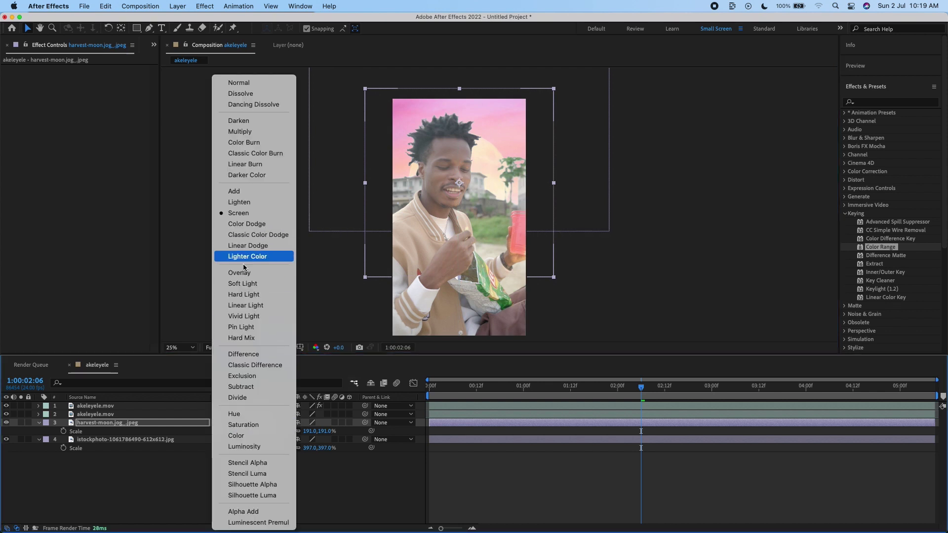
{"action": "left_click", "coordinate": [239, 203]}
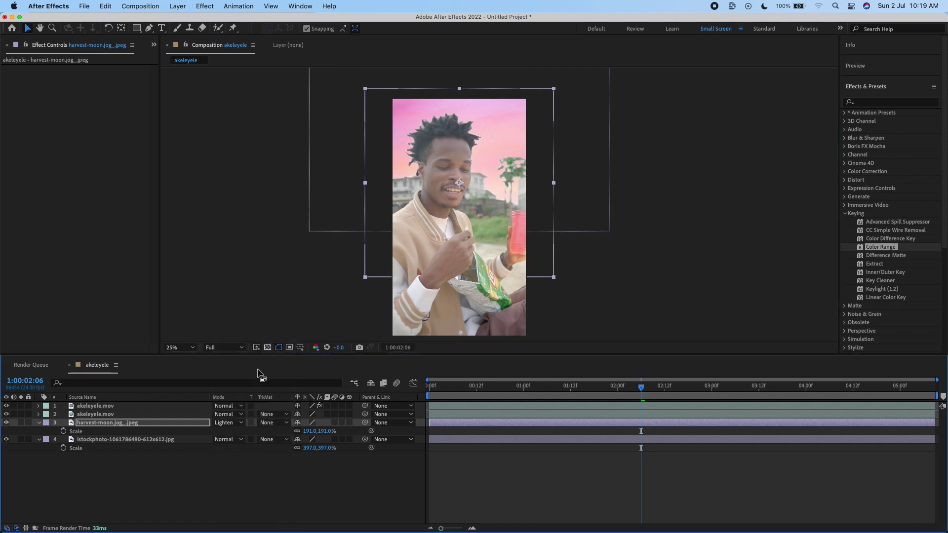
{"action": "left_click", "coordinate": [232, 423]}
{"action": "left_click", "coordinate": [259, 218]}
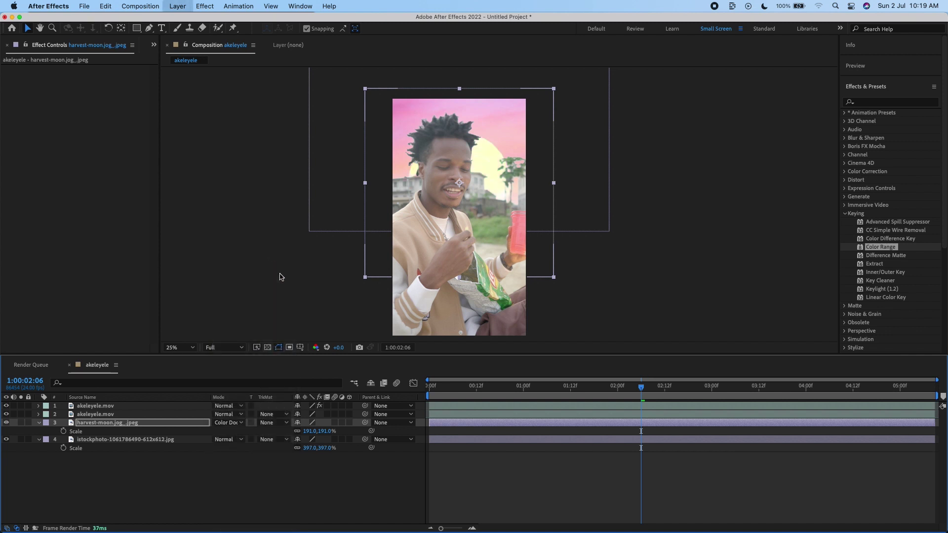
Return the moon to Screen mode, nudge it higher, and preview from 00:17.
{"action": "left_click", "coordinate": [228, 423]}
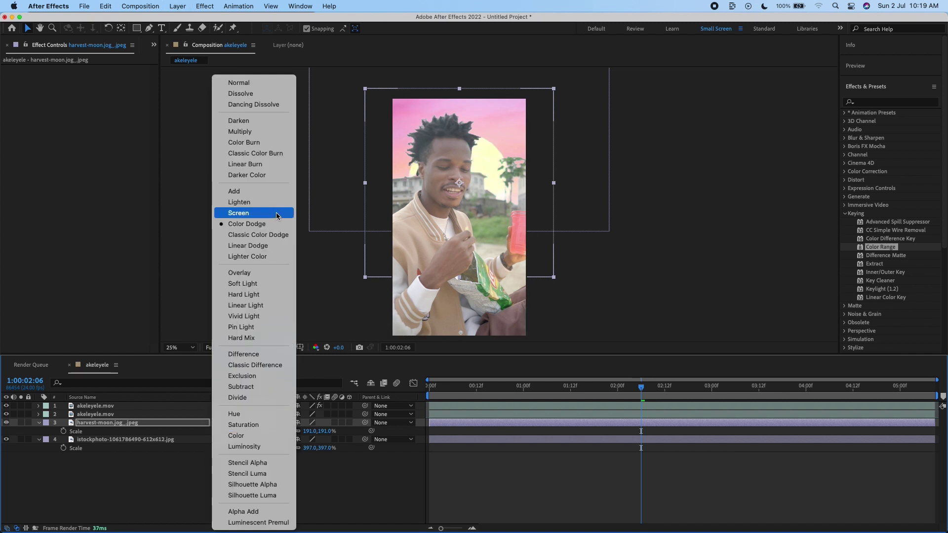
{"action": "left_click", "coordinate": [237, 213]}
{"action": "mouse_move", "coordinate": [503, 197]}
{"action": "left_mouse_down"}
{"action": "mouse_move", "coordinate": [502, 173]}
{"action": "mouse_move", "coordinate": [502, 195]}
{"action": "left_mouse_up"}
{"action": "left_click", "coordinate": [489, 391]}
{"action": "key", "text": "space"}
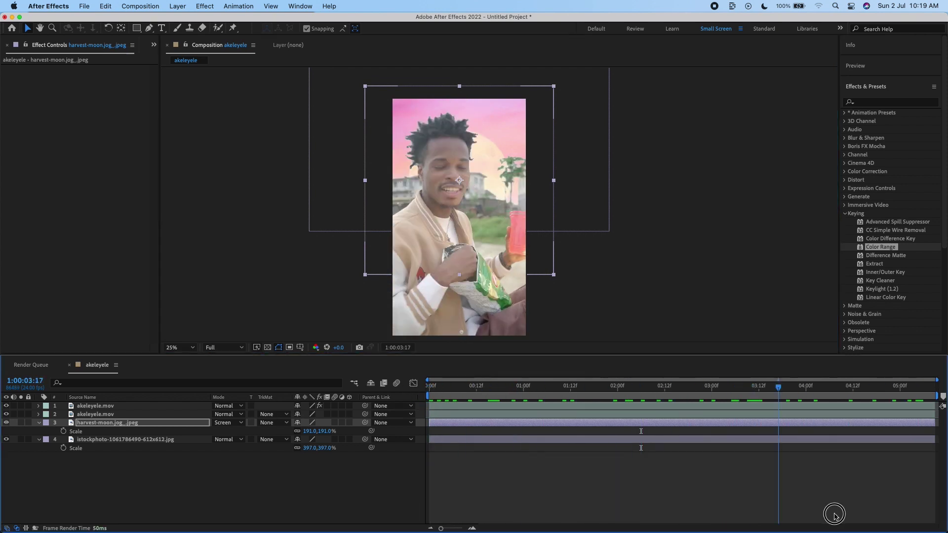
{"action": "left_click", "coordinate": [451, 489]}
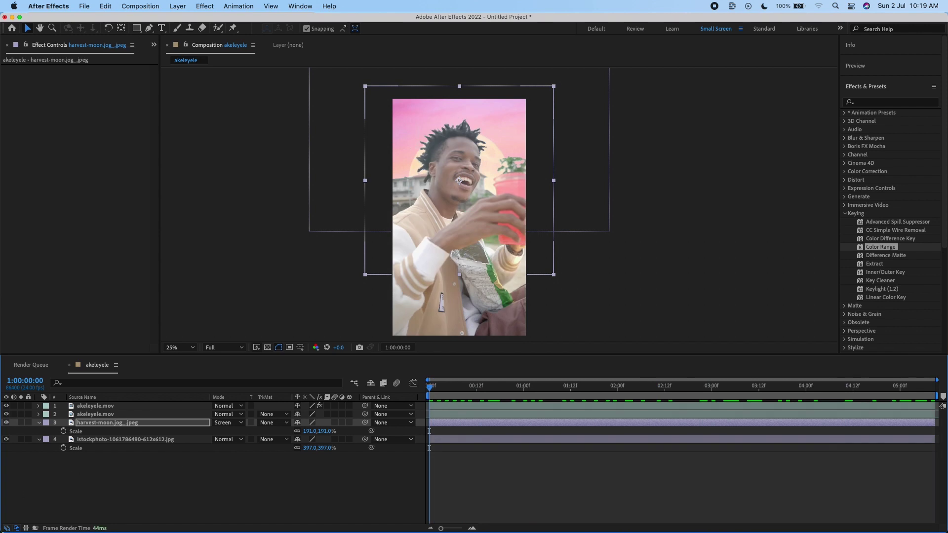
Search Downloads for 'birds' and drag birds flying.mp4 into the composition.
{"action": "left_click", "coordinate": [31, 522]}
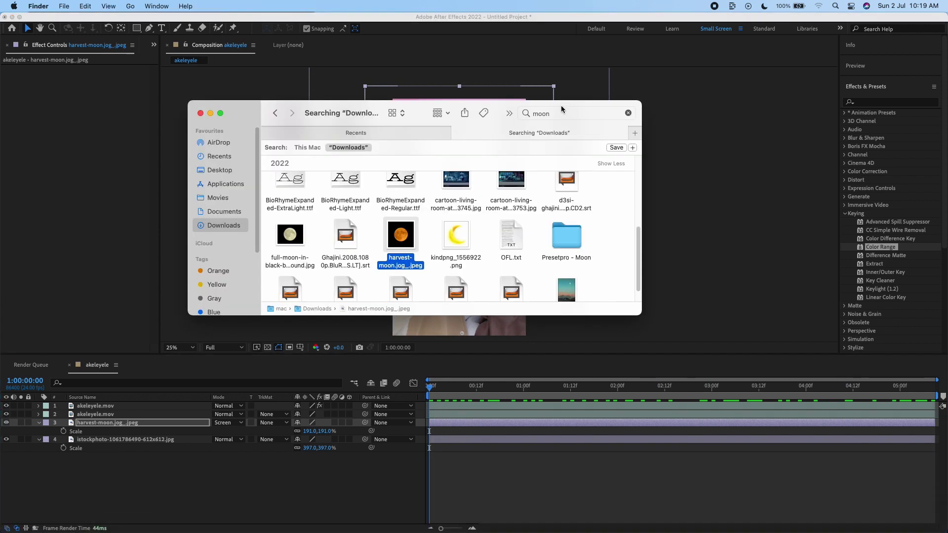
{"action": "left_click", "coordinate": [504, 114]}
{"action": "type", "text": "bi"}
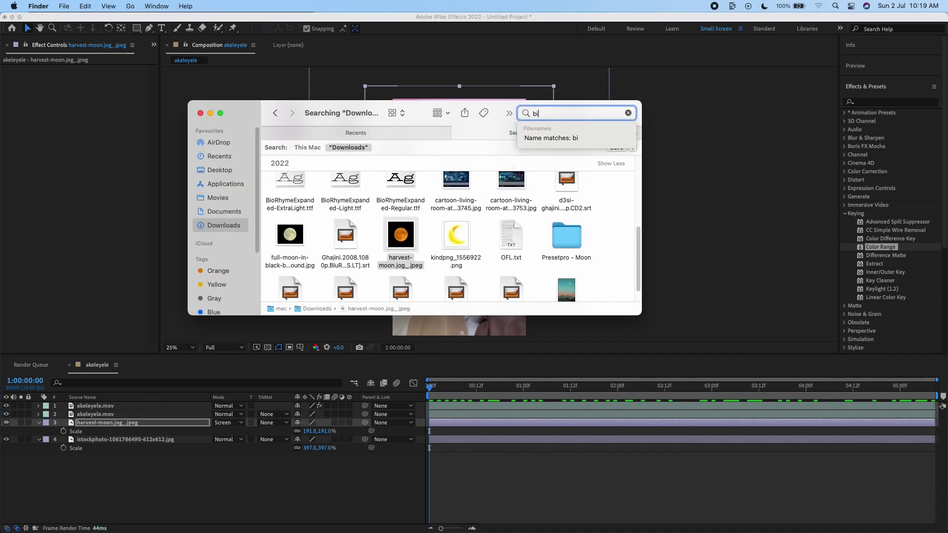
{"action": "type", "text": "rds"}
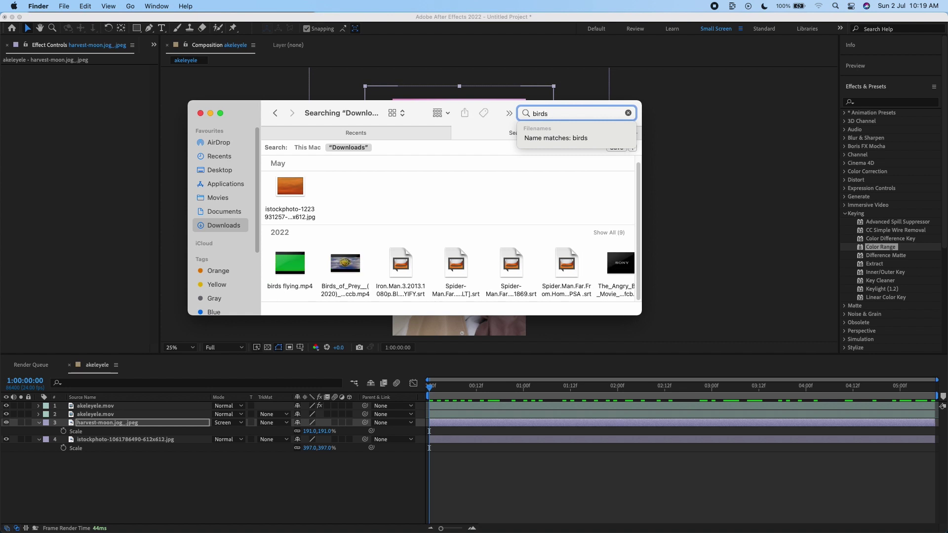
{"action": "left_click_drag", "start_coordinate": [293, 270], "coordinate": [550, 416]}
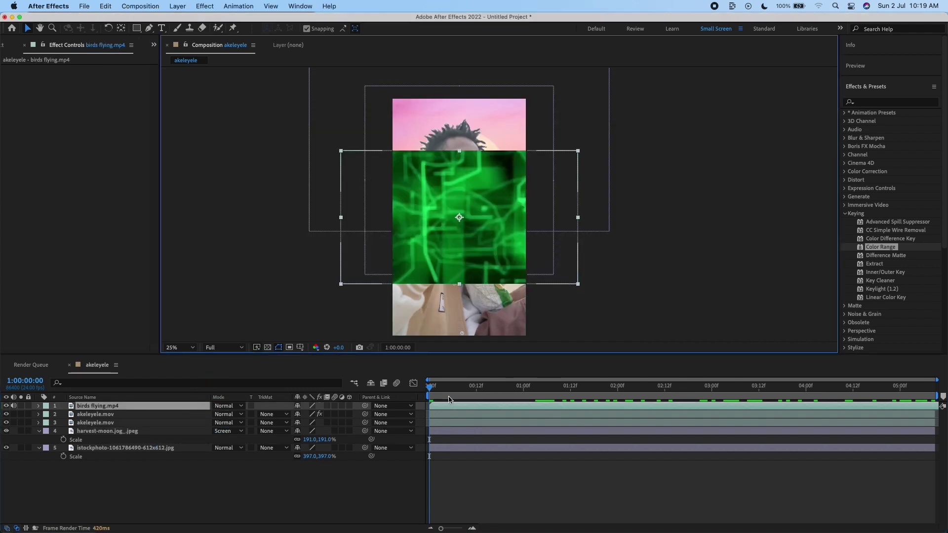
Scrub through the birds clip, then scale the birds layer up to 178%.
{"action": "left_click_drag", "start_coordinate": [429, 388], "coordinate": [873, 390]}
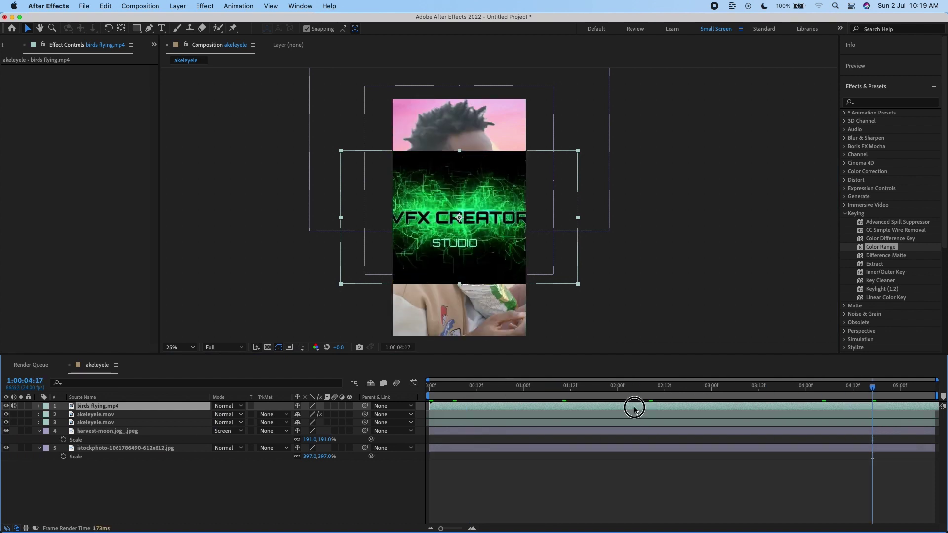
{"action": "key", "text": "Home"}
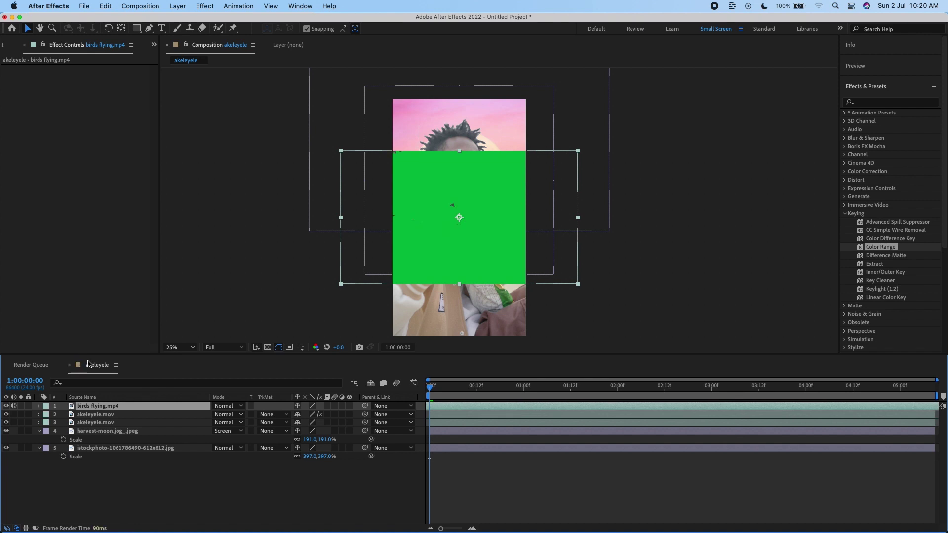
{"action": "key", "text": "s"}
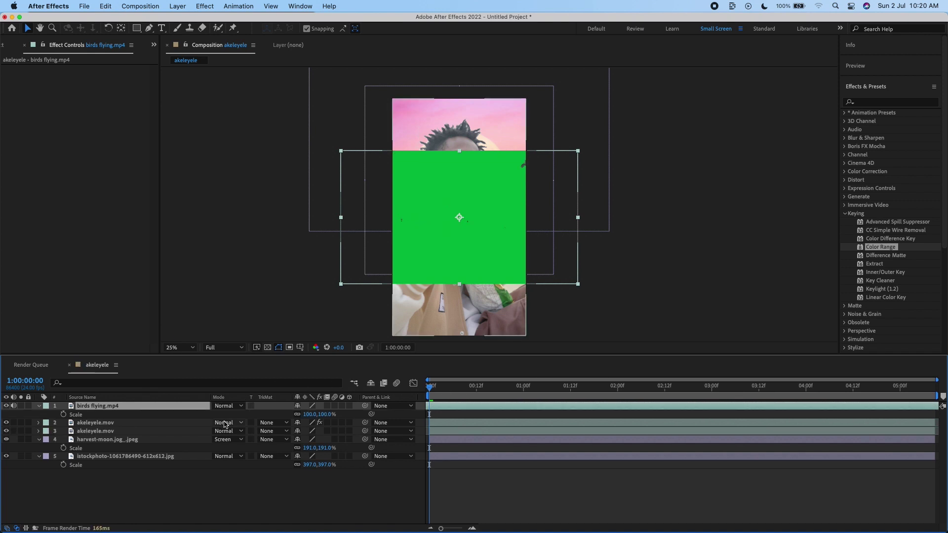
{"action": "left_click_drag", "start_coordinate": [306, 414], "coordinate": [344, 414]}
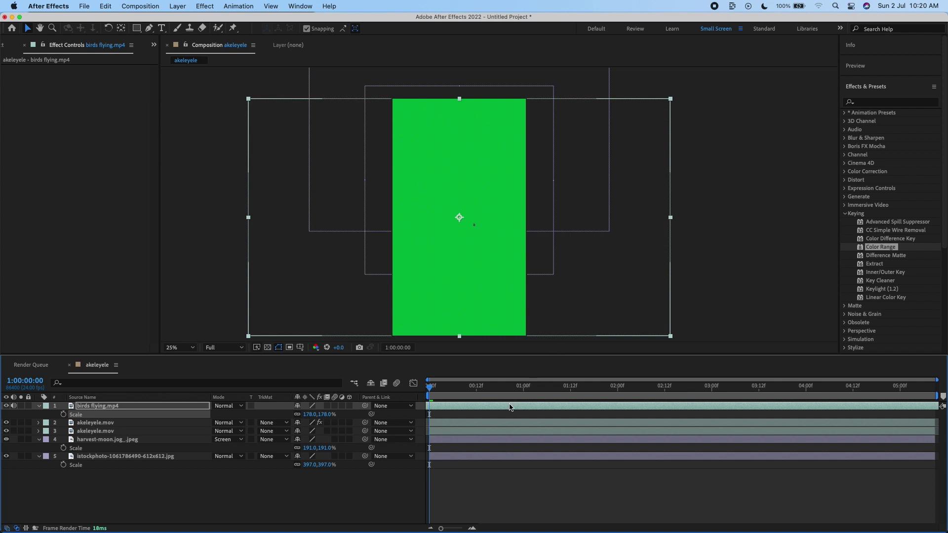
{"action": "left_click", "coordinate": [884, 290]}
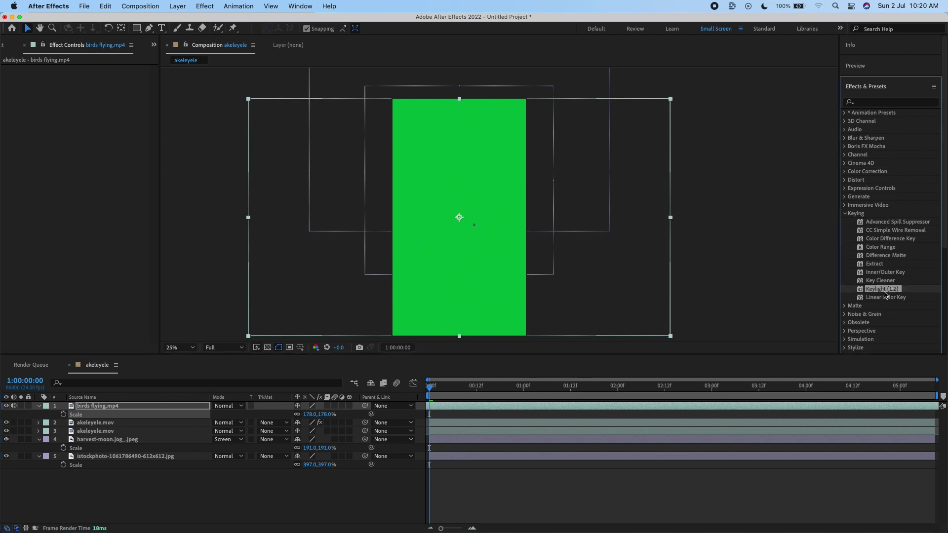
Apply Keylight (1.2) to the birds clip and move it below the harvest-moon layer.
{"action": "left_click_drag", "start_coordinate": [817, 271], "coordinate": [457, 275]}
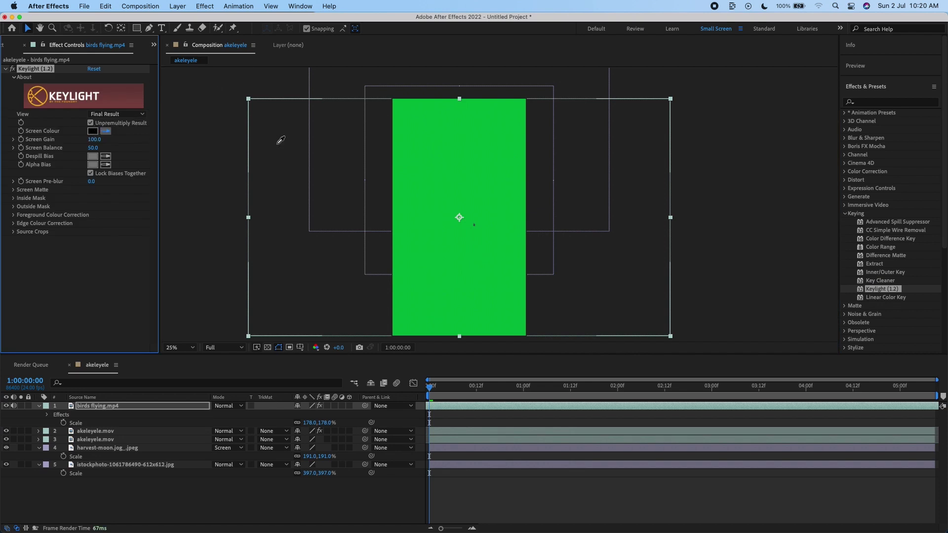
{"action": "left_click", "coordinate": [119, 407]}
{"action": "left_click_drag", "start_coordinate": [127, 424], "coordinate": [132, 463]}
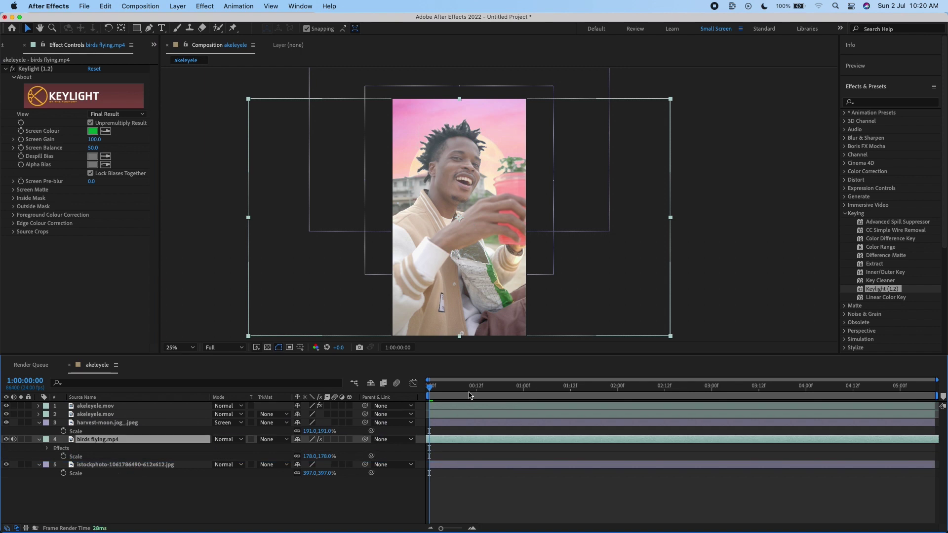
{"action": "left_click_drag", "start_coordinate": [463, 389], "coordinate": [706, 414]}
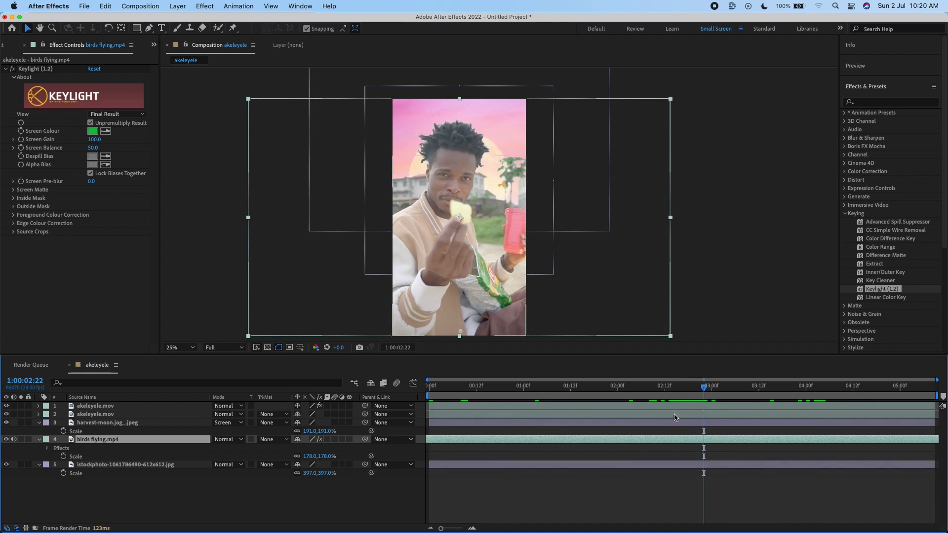
Shrink the birds to 94%, shift them up and right, and preview the composite.
{"action": "key", "text": "super+grave"}
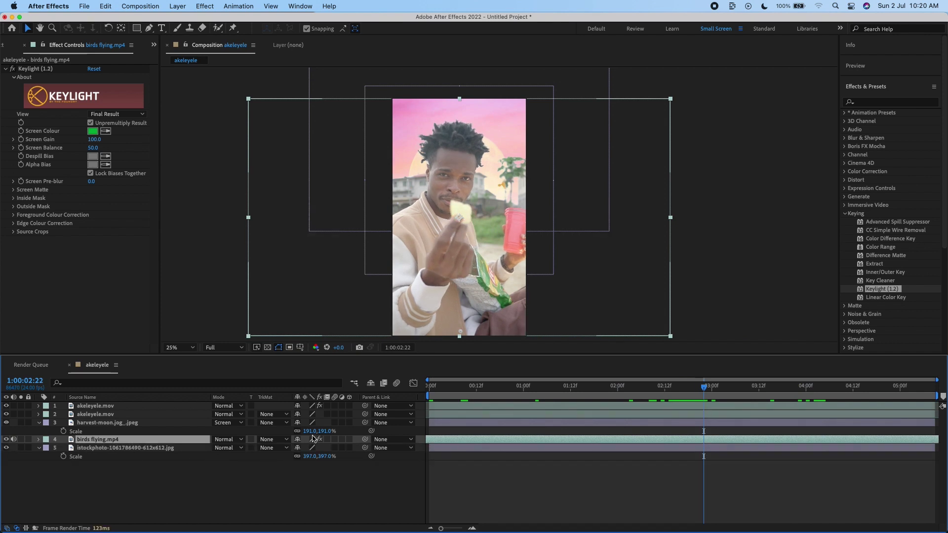
{"action": "key", "text": "s"}
{"action": "left_click_drag", "start_coordinate": [309, 448], "coordinate": [280, 444]}
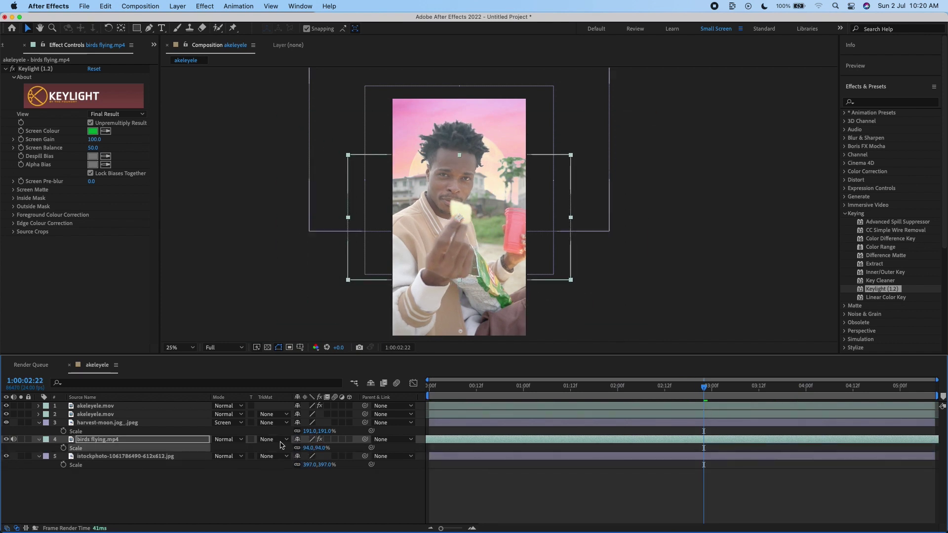
{"action": "left_click_drag", "start_coordinate": [476, 230], "coordinate": [498, 166]}
{"action": "left_click_drag", "start_coordinate": [581, 393], "coordinate": [434, 370]}
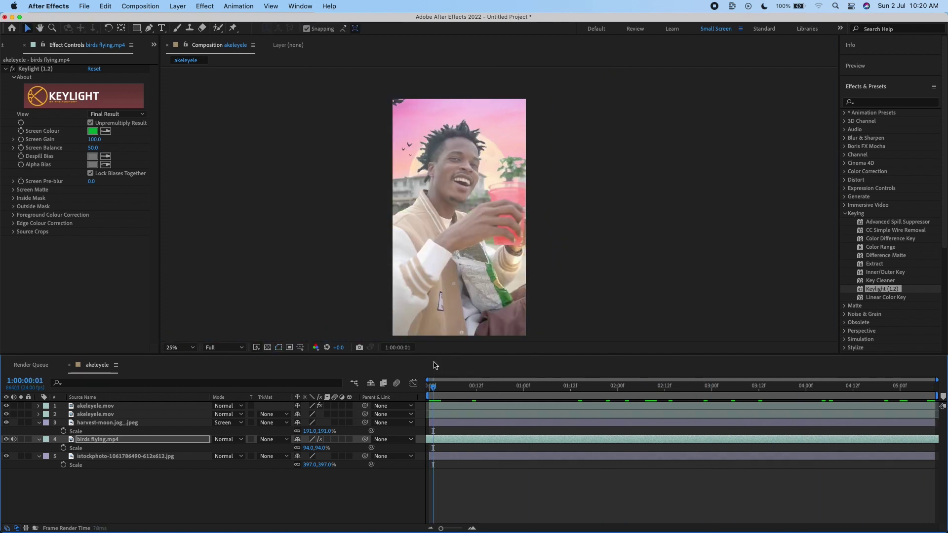
{"action": "key", "text": "space"}
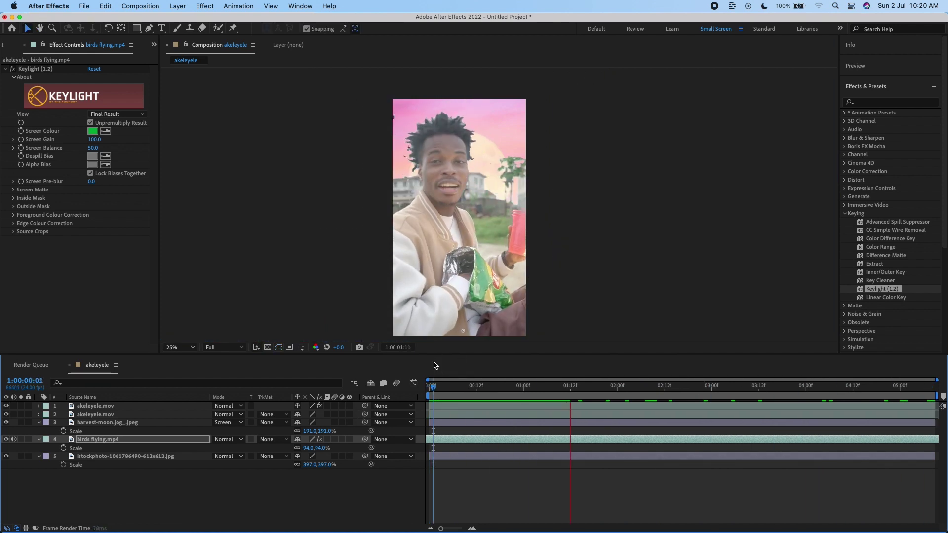
{"action": "key", "text": "space"}
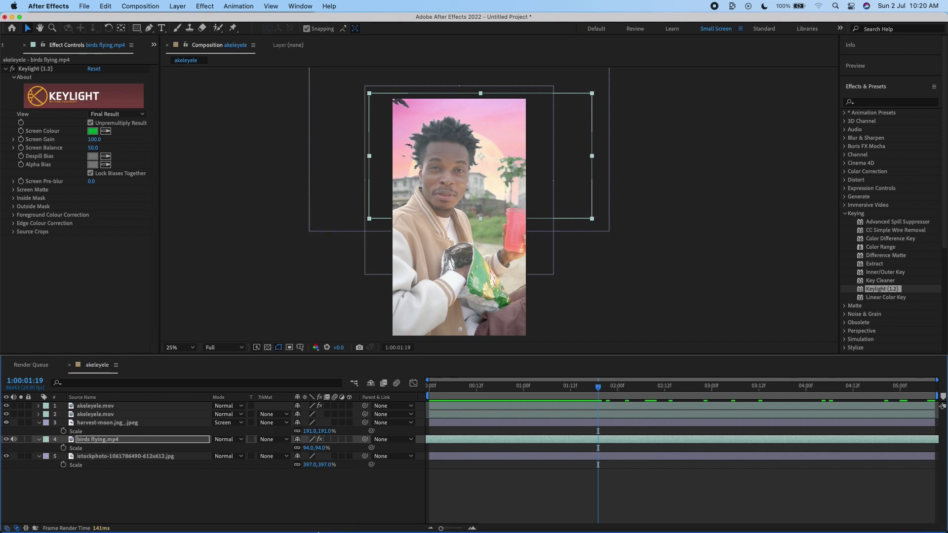
{"action": "mouse_move", "coordinate": [306, 531]}
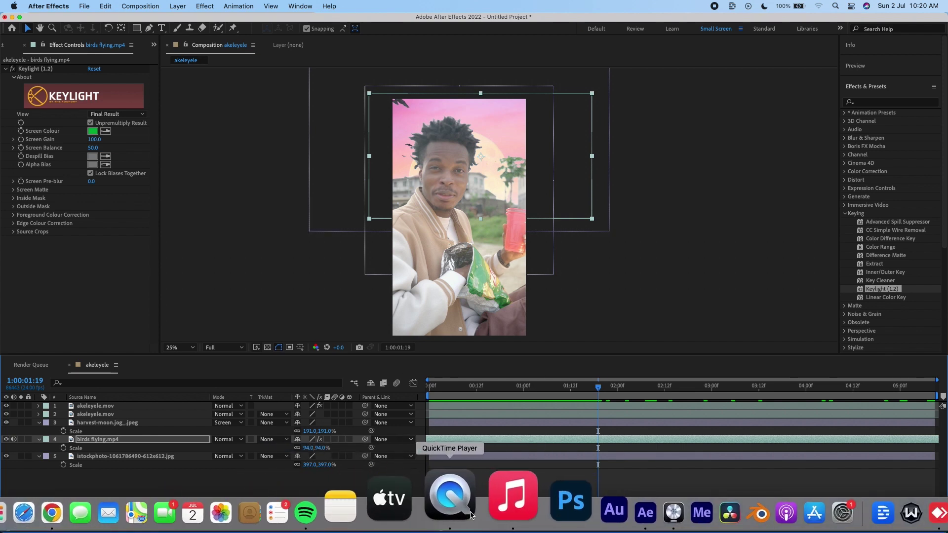
{"action": "left_click", "coordinate": [450, 496]}
{"action": "mouse_move", "coordinate": [203, 444]}
{"action": "left_mouse_down"}
{"action": "mouse_move", "coordinate": [186, 444]}
{"action": "mouse_move", "coordinate": [213, 443]}
{"action": "mouse_move", "coordinate": [175, 446]}
{"action": "mouse_move", "coordinate": [190, 447]}
{"action": "left_mouse_up"}
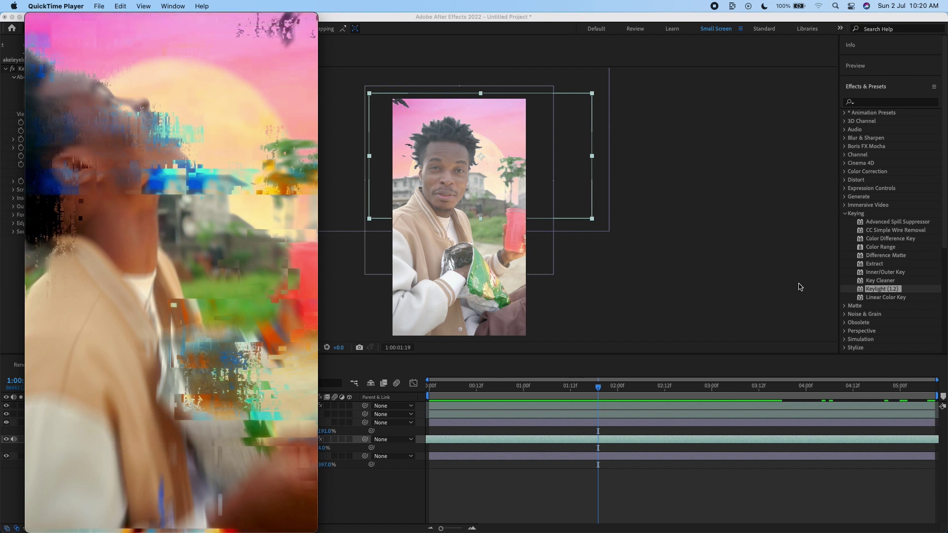
{"action": "left_click", "coordinate": [721, 275]}
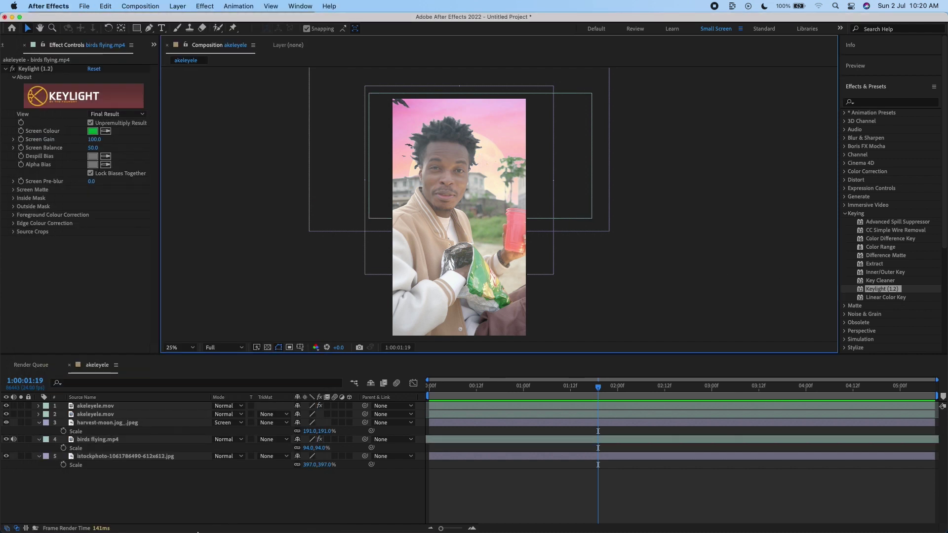
{"action": "mouse_move", "coordinate": [60, 531]}
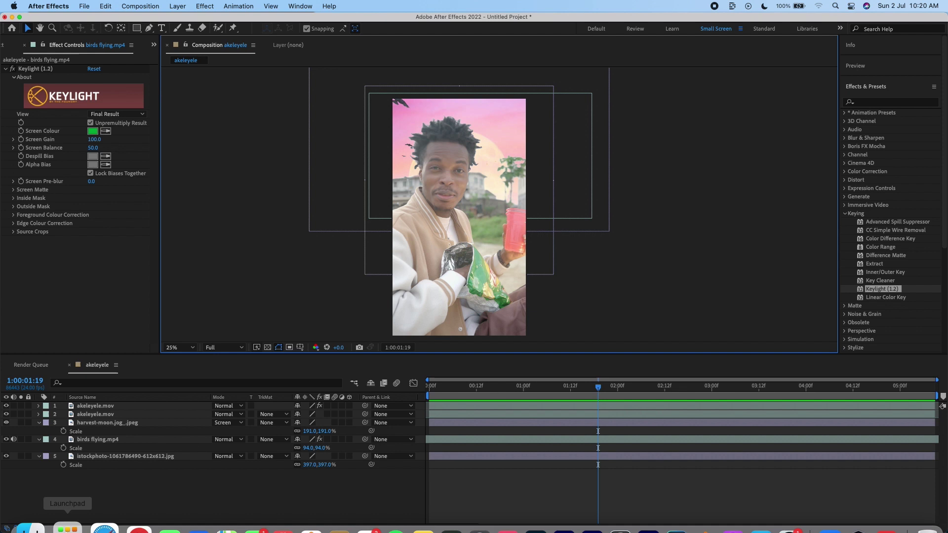
Switch to Chrome showing the creator's YouTube channel Videos page.
{"action": "left_click", "coordinate": [131, 529]}
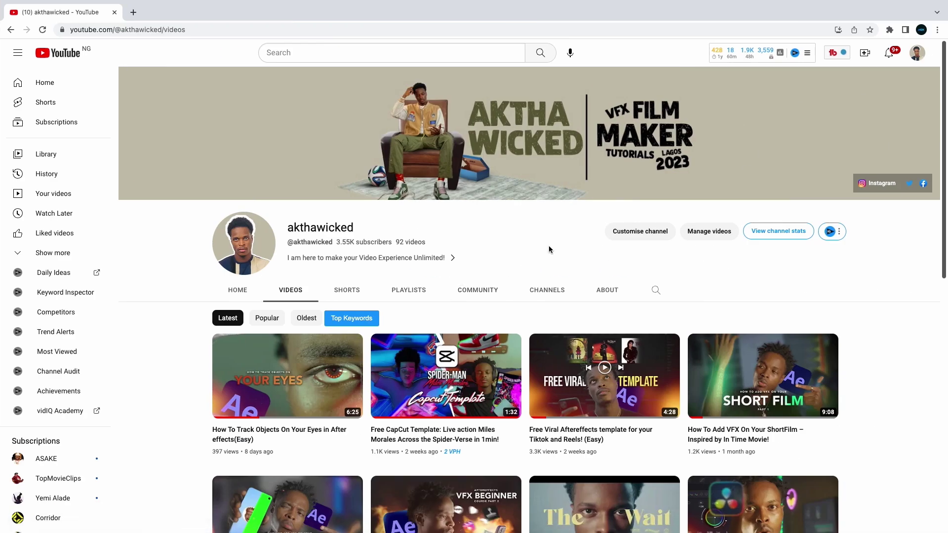